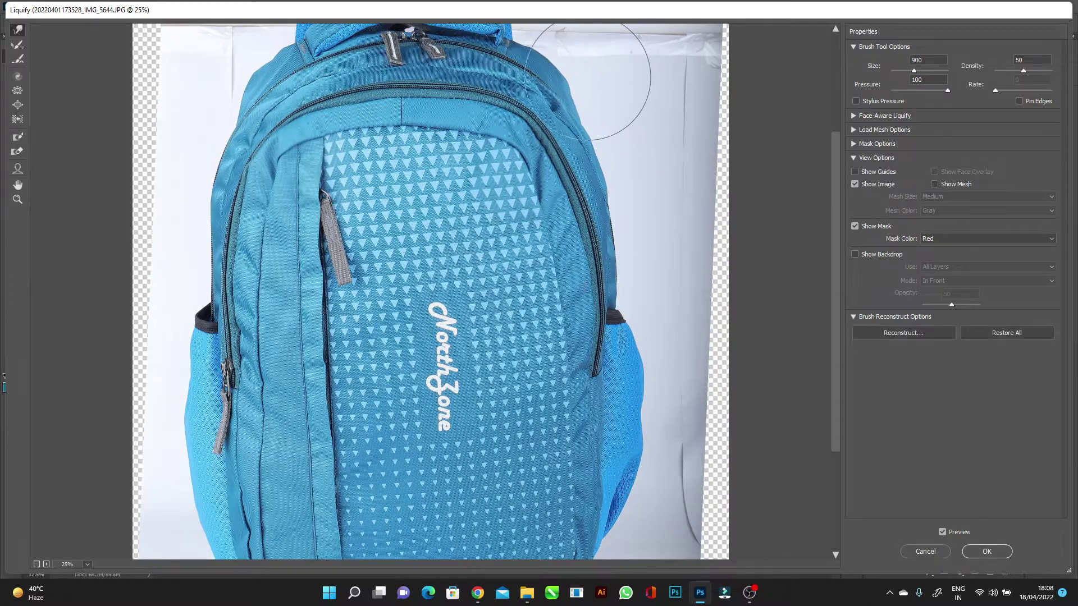
Push the right and left side pockets inward with a slightly smaller Forward Warp brush
scroll(590, 271, "down", 5)
key("bracketleft")
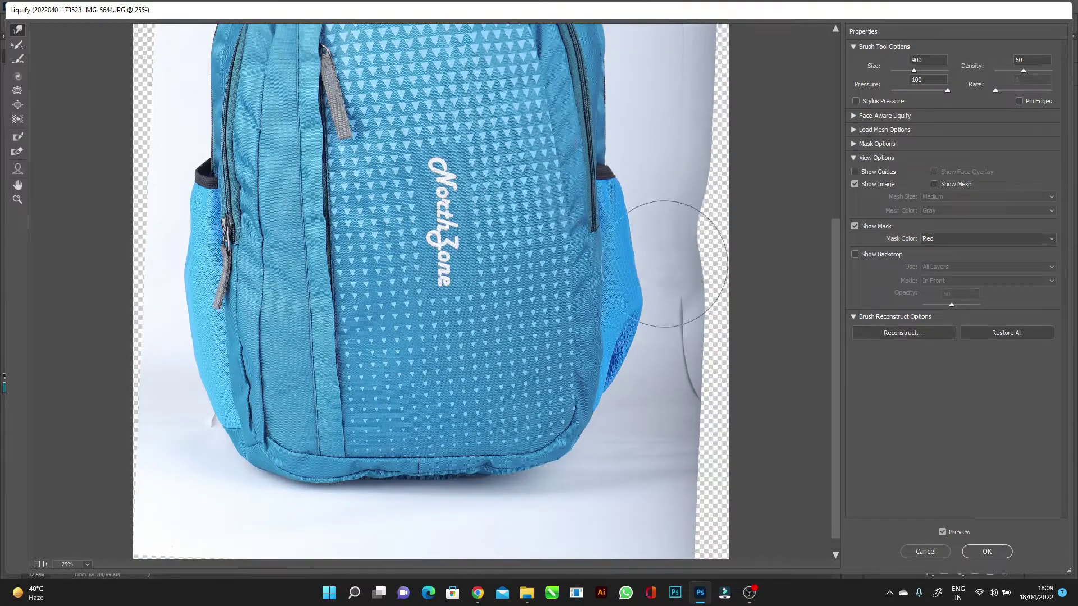
left_click_drag(647, 205, 629, 213)
left_click_drag(180, 289, 181, 258)
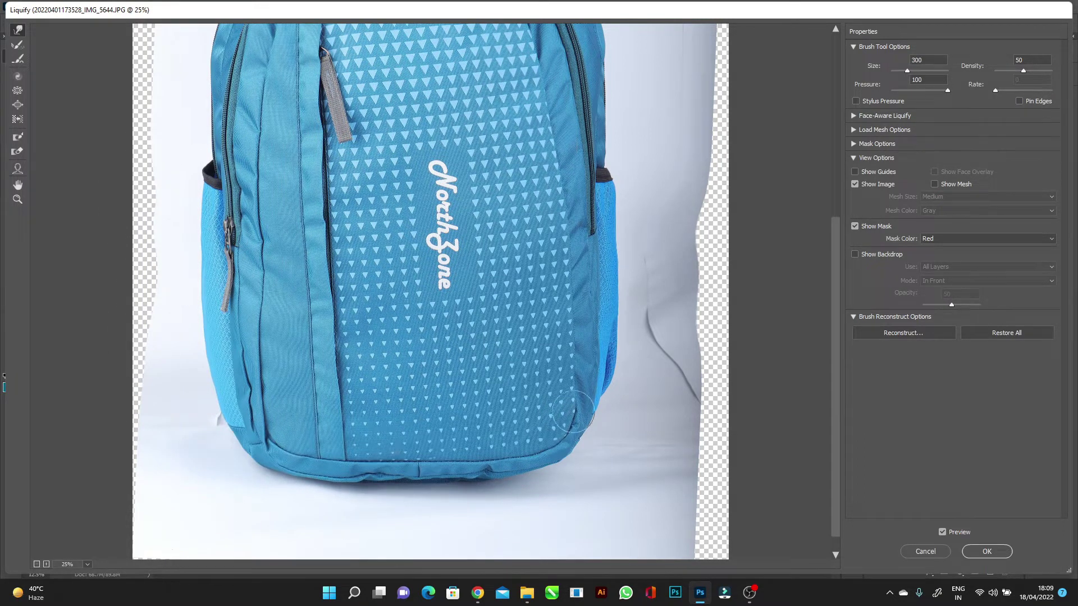
Enlarge the warp brush to 1300 and apply the Liquify warp to the photo
scroll(573, 412, "up", 3)
scroll(573, 412, "down", 1)
key("ctrl+plus")
key("bracketleft")
key("bracketleft")
key("bracketleft")
scroll(177, 362, "down", 3)
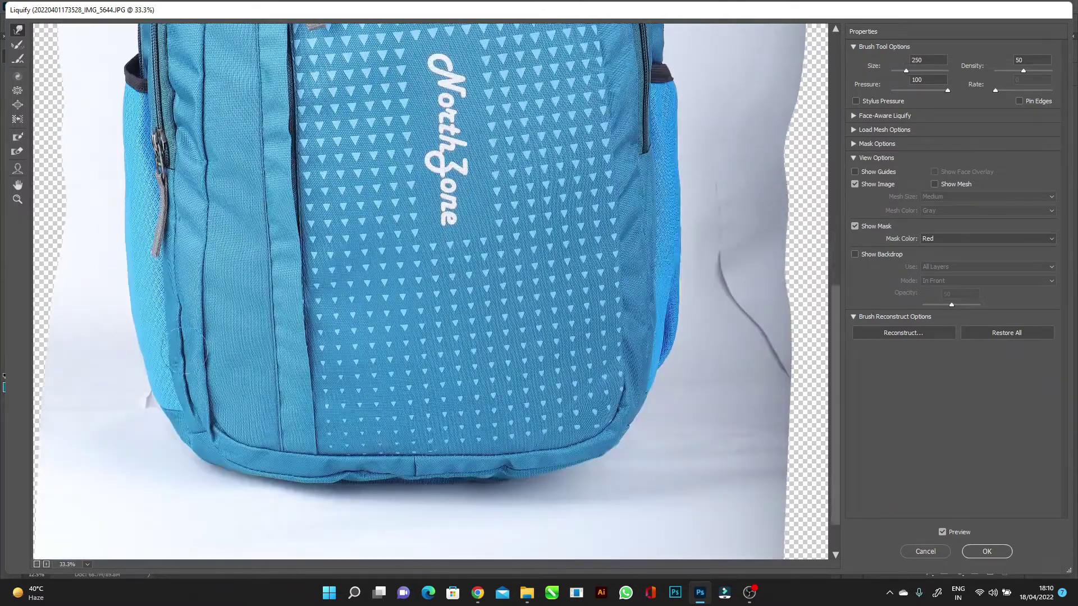
scroll(141, 188, "up", 3)
key("bracketright")
key("bracketright")
scroll(106, 189, "down", 3)
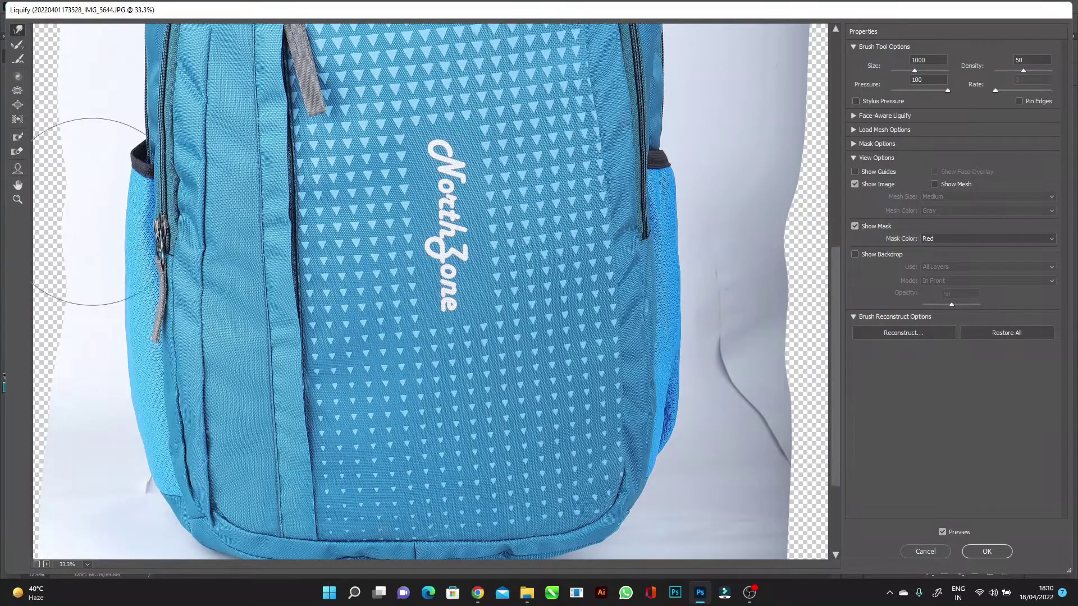
key("bracketright")
key("bracketright")
scroll(467, 254, "up", 6)
key("bracketright")
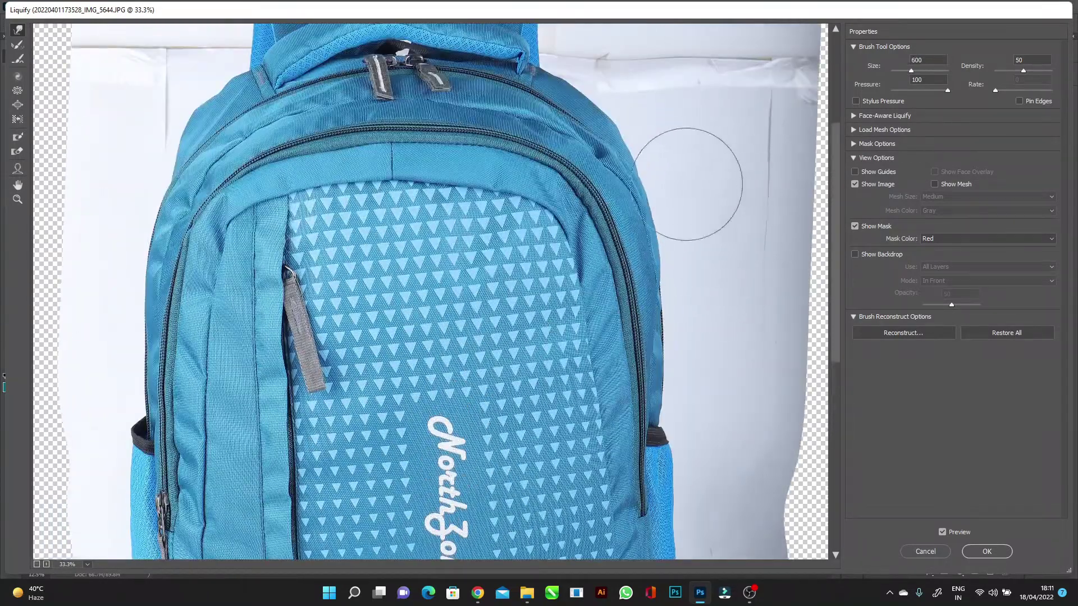
scroll(170, 165, "up", 1)
scroll(151, 257, "down", 1)
key("bracketright")
key("bracketright")
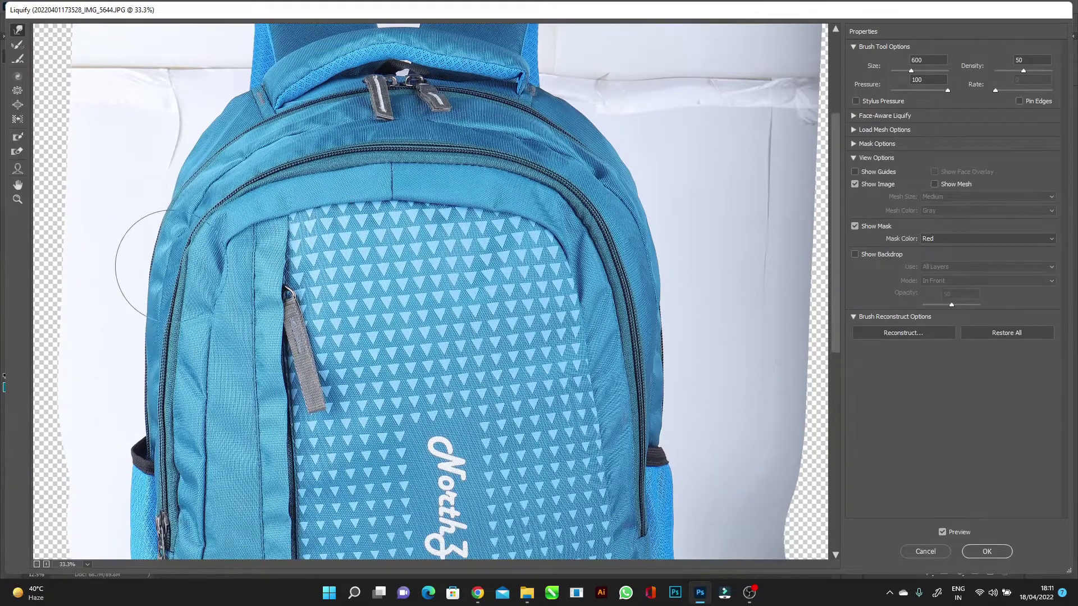
scroll(112, 359, "down", 1)
scroll(405, 333, "up", 3)
key("bracketright")
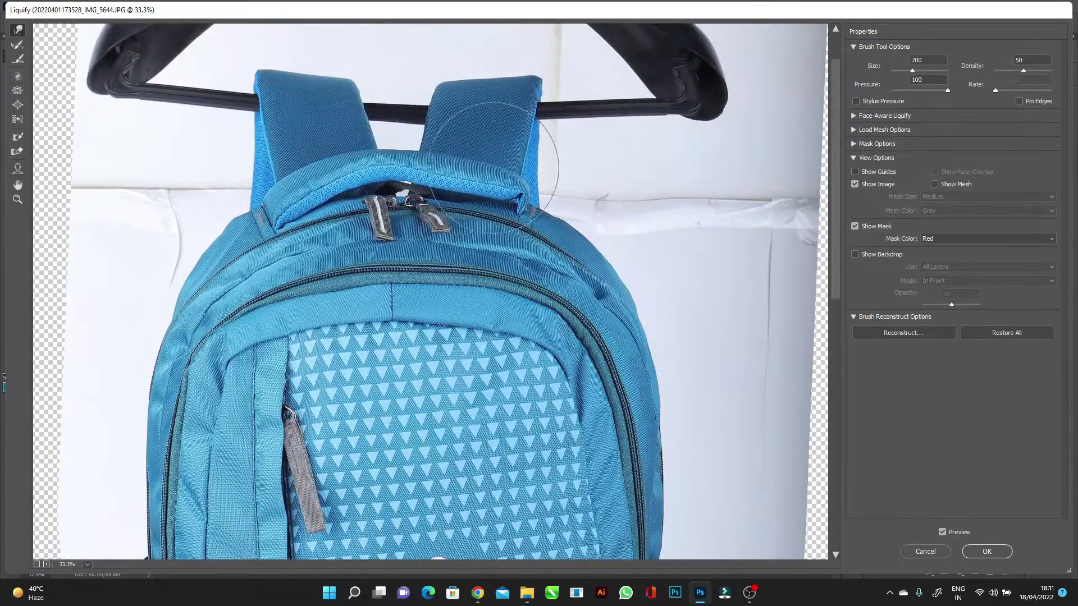
key("ctrl+minus")
key("ctrl+minus")
key("ctrl+minus")
key("bracketright")
key("bracketright")
key("bracketright")
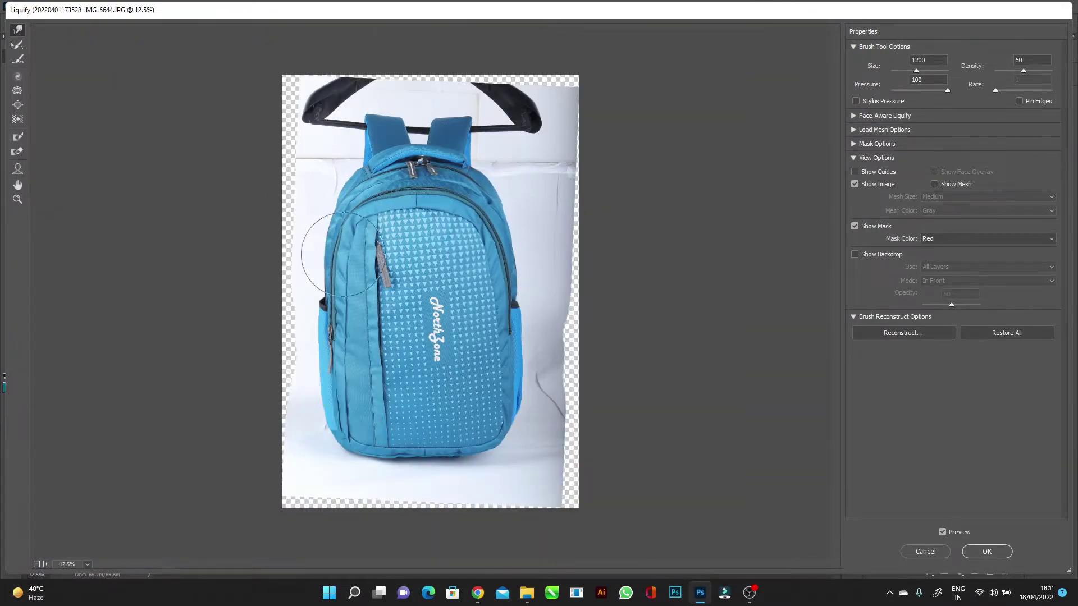
key("Return")
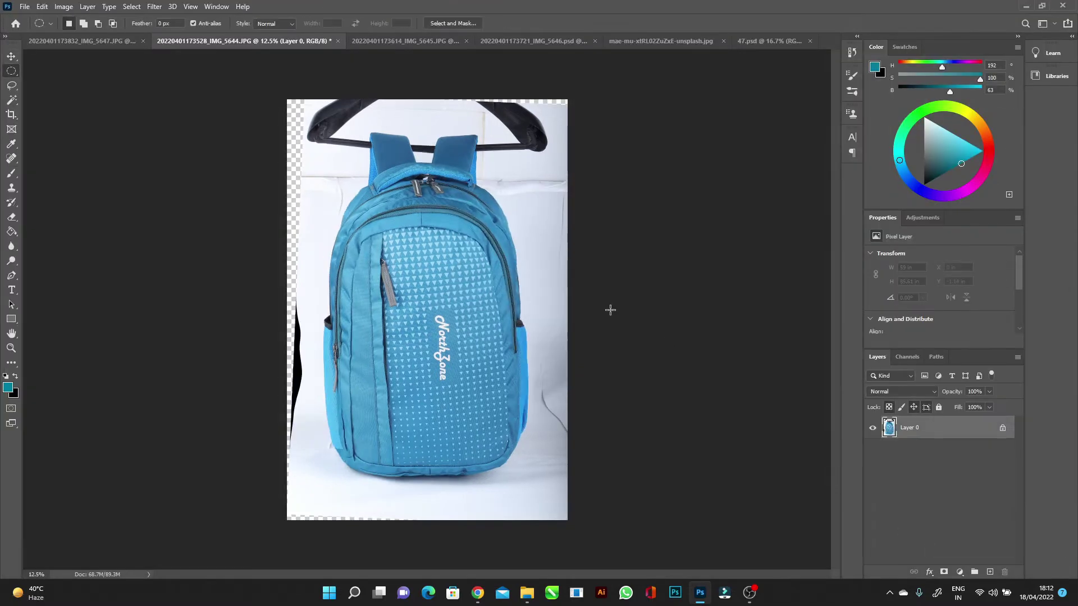
With the Clone Stamp, work over the bag's top, upper-right edge and bottom corner
key("s")
scroll(623, 229, "up", 2, "alt")
scroll(494, 236, "up", 2, "alt")
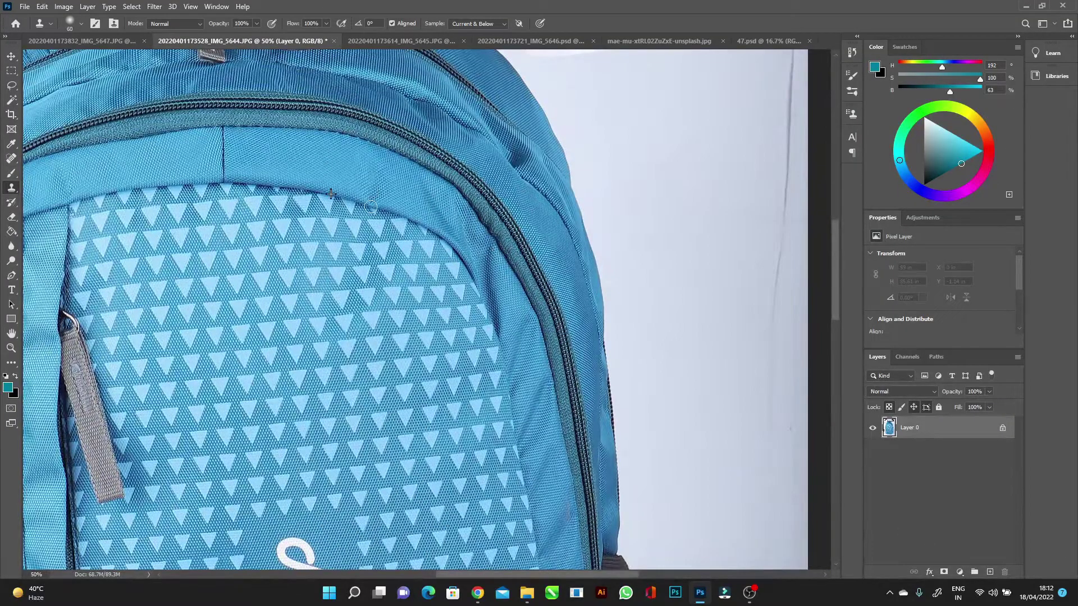
left_click_drag(374, 176, 289, 125)
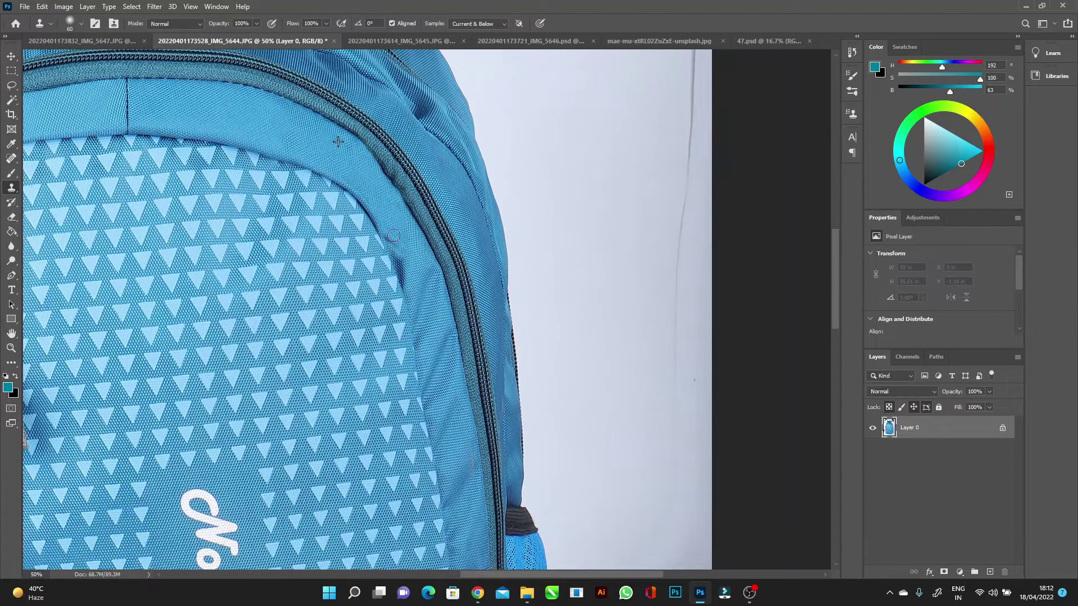
left_click_drag(424, 287, 393, 281)
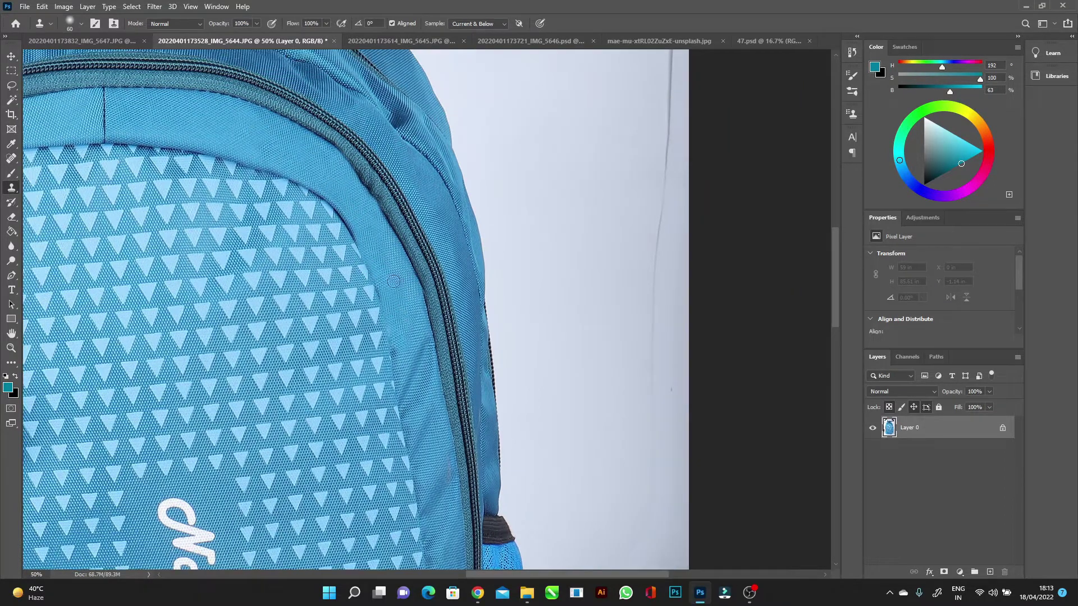
left_click_drag(413, 367, 295, 235)
mouse_move(292, 327)
left_mouse_down()
mouse_move(286, 173)
mouse_move(405, 230)
left_mouse_up()
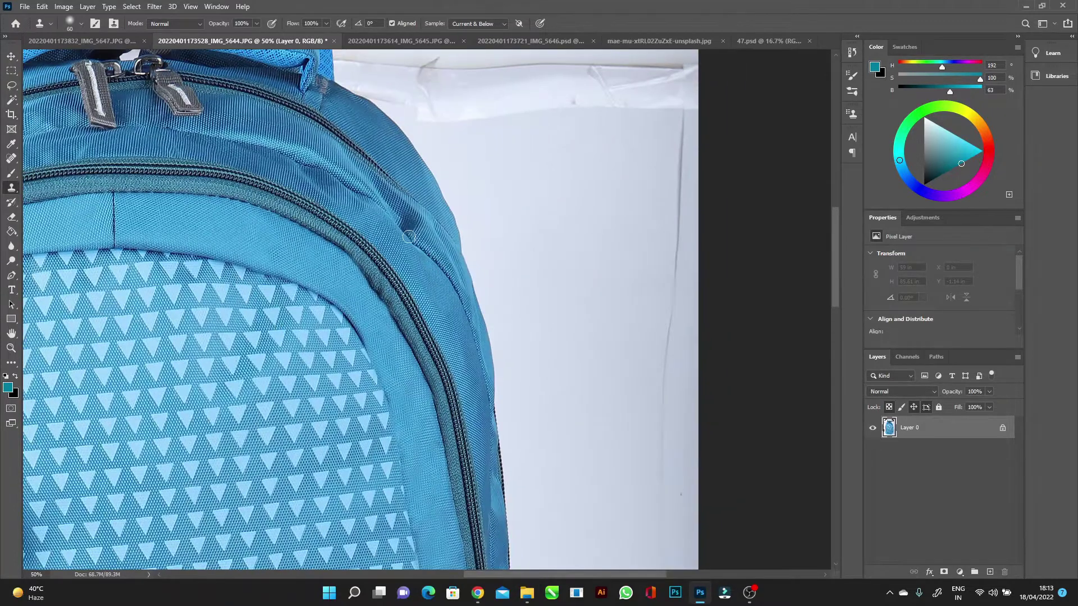
mouse_move(251, 145)
left_mouse_down()
mouse_move(343, 214)
mouse_move(433, 354)
left_mouse_up()
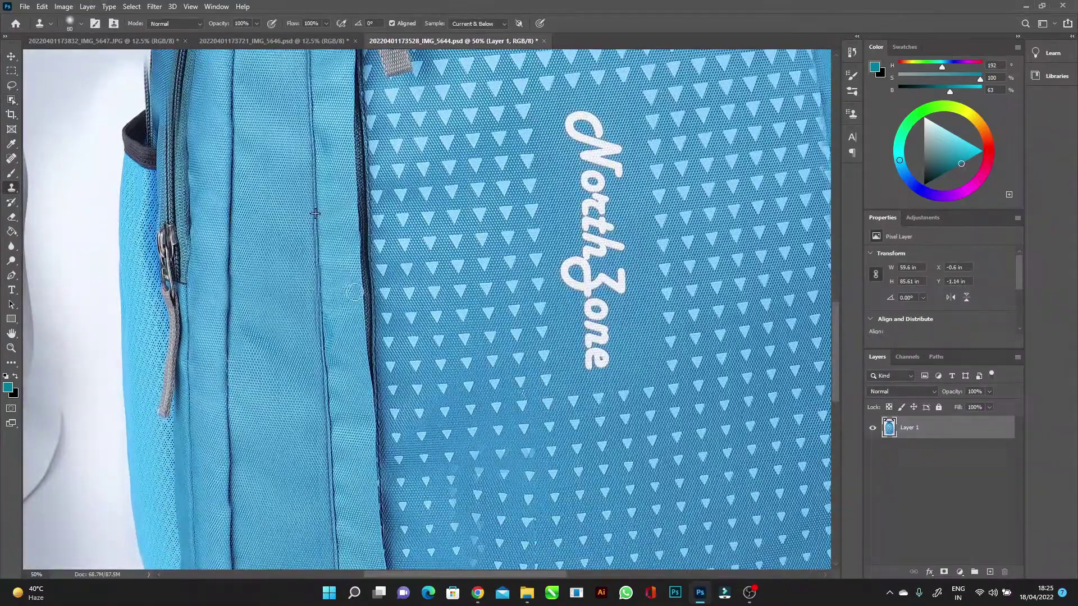
left_click_drag(354, 292, 402, 430)
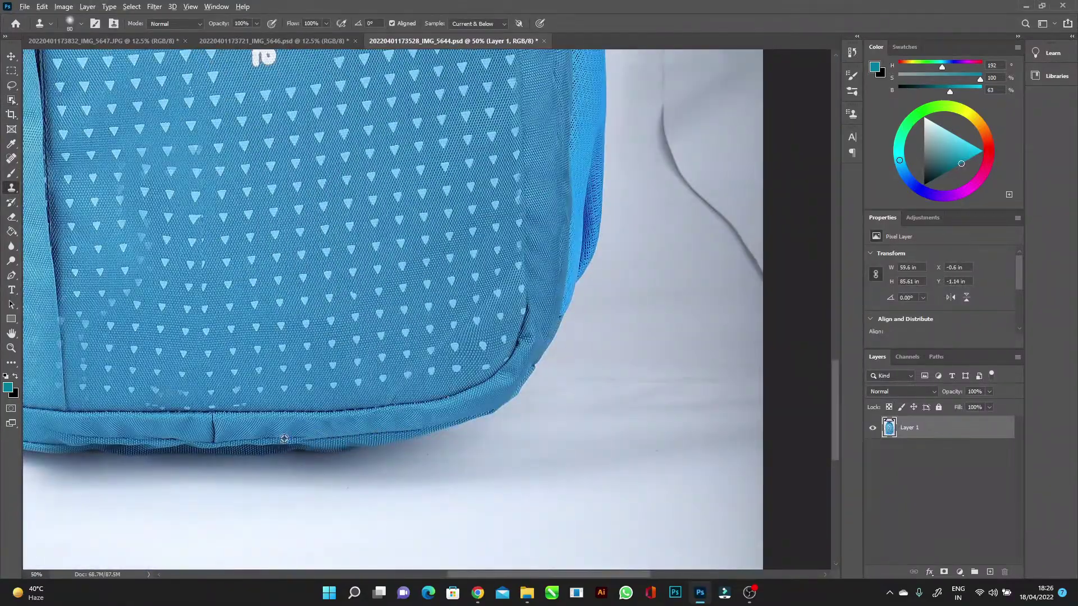
scroll(284, 438, "up", 10)
Fit the whole bag on screen and draw an Object Selection around it
scroll(284, 439, "up", 10)
key("ctrl+0")
key("w")
left_click_drag(318, 135, 540, 490)
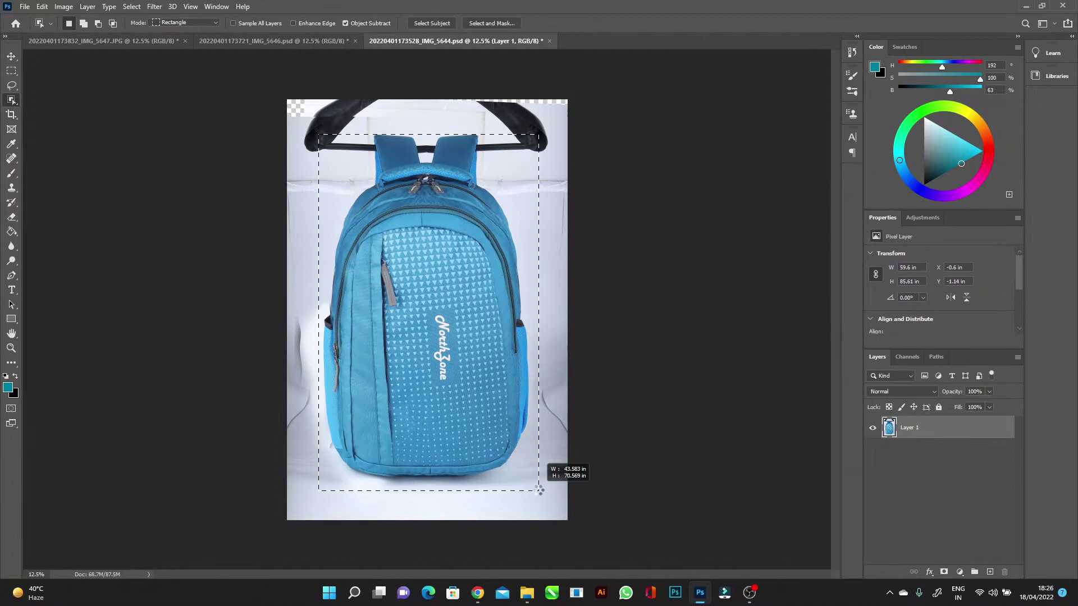
Trace the backpack's outline with the Pen tool and turn it into a selection
key("p")
scroll(427, 135, "up", 4)
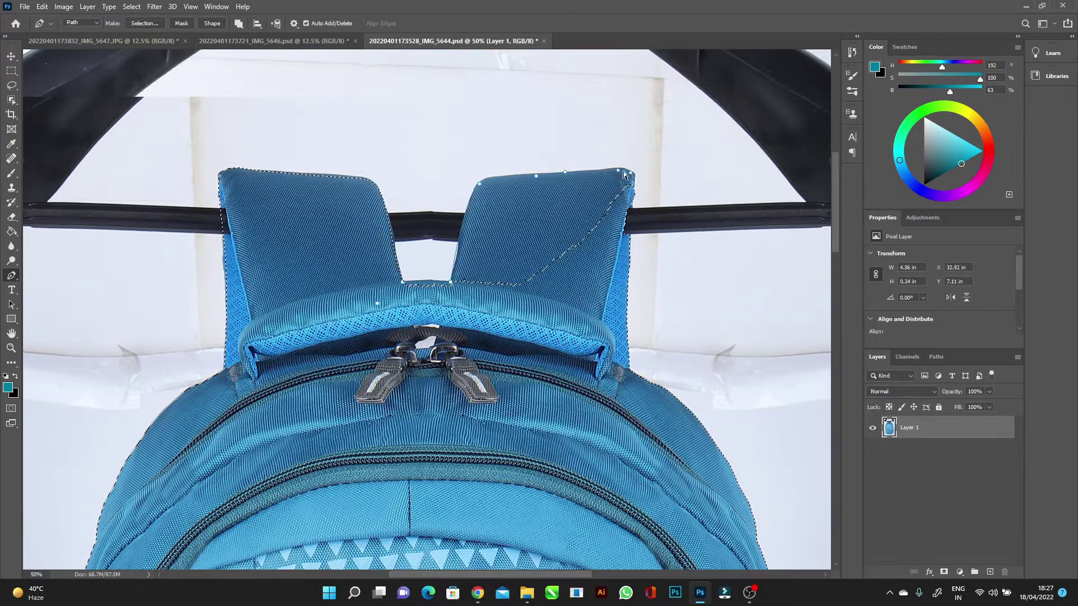
scroll(372, 366, "down", 10)
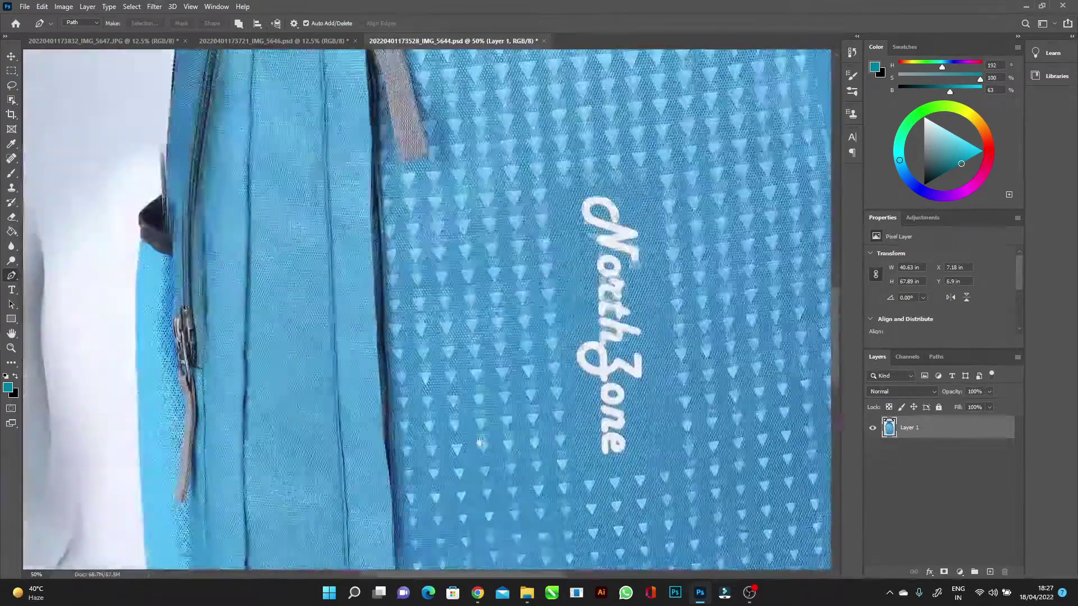
scroll(127, 345, "down", 5)
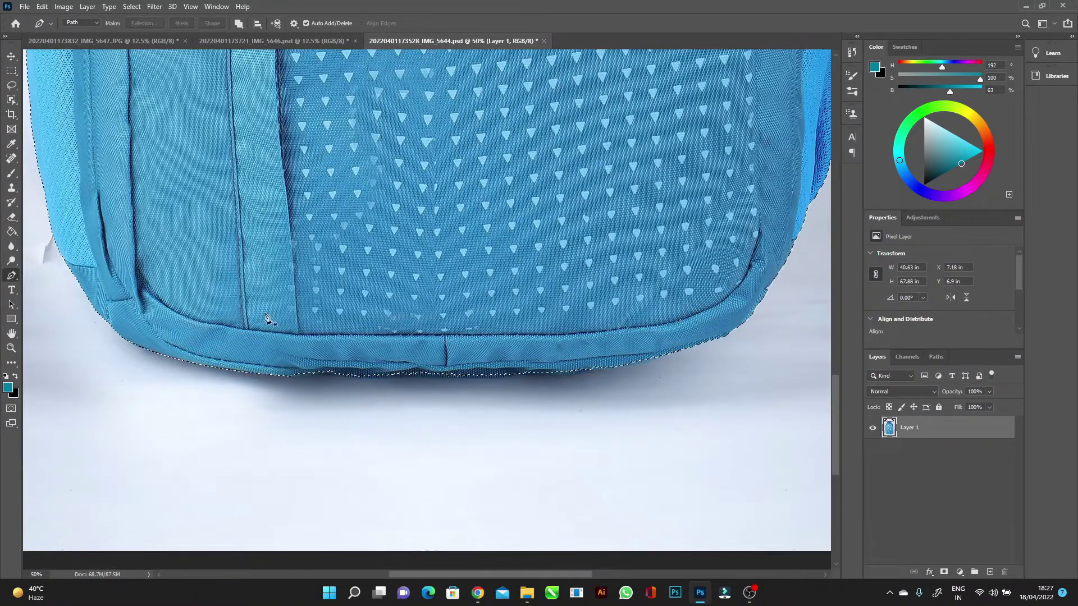
key("ctrl+minus")
Copy the selected backpack onto new Layer 2 and select Layer 1 beneath it
key("ctrl+j")
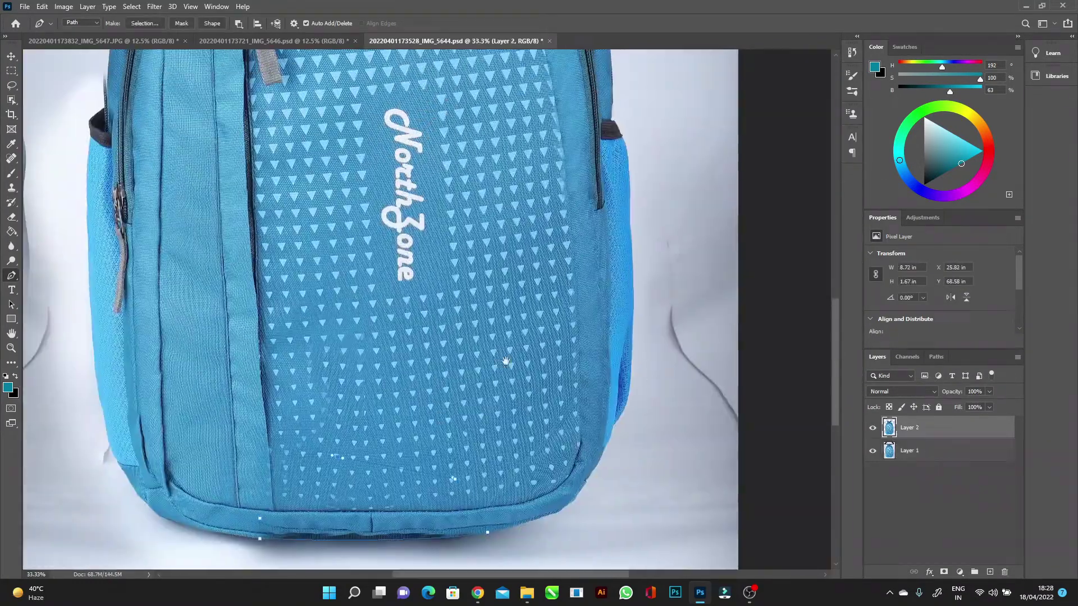
scroll(384, 308, "up", 5)
left_click(927, 450)
Add a white Solid Color fill layer beneath the cut-out backpack
left_click(960, 572)
left_click(979, 306)
key("Return")
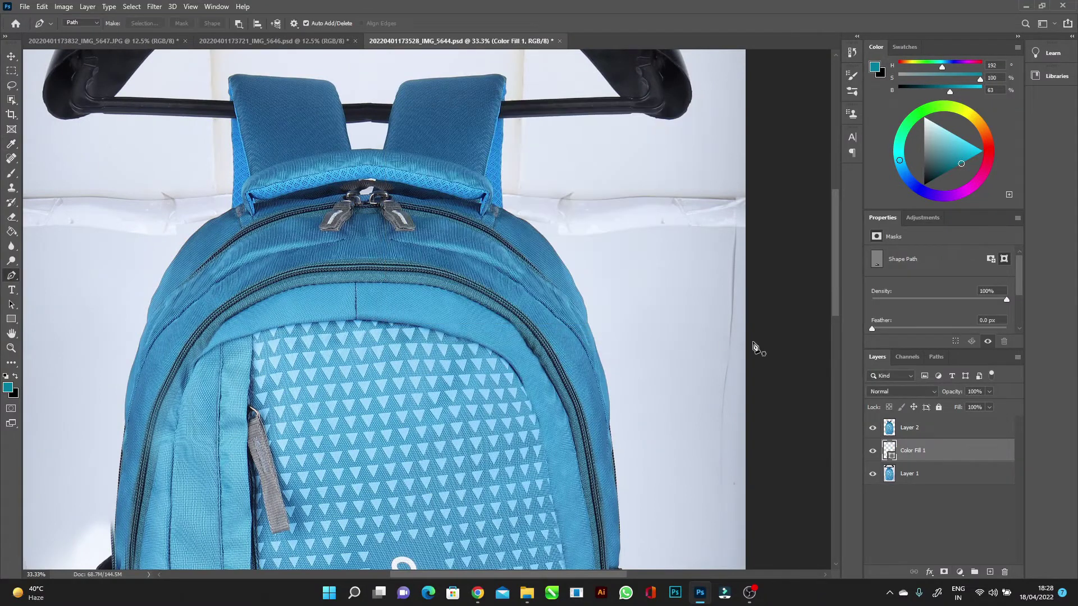
left_click(962, 575)
left_click(1005, 371)
key("Return")
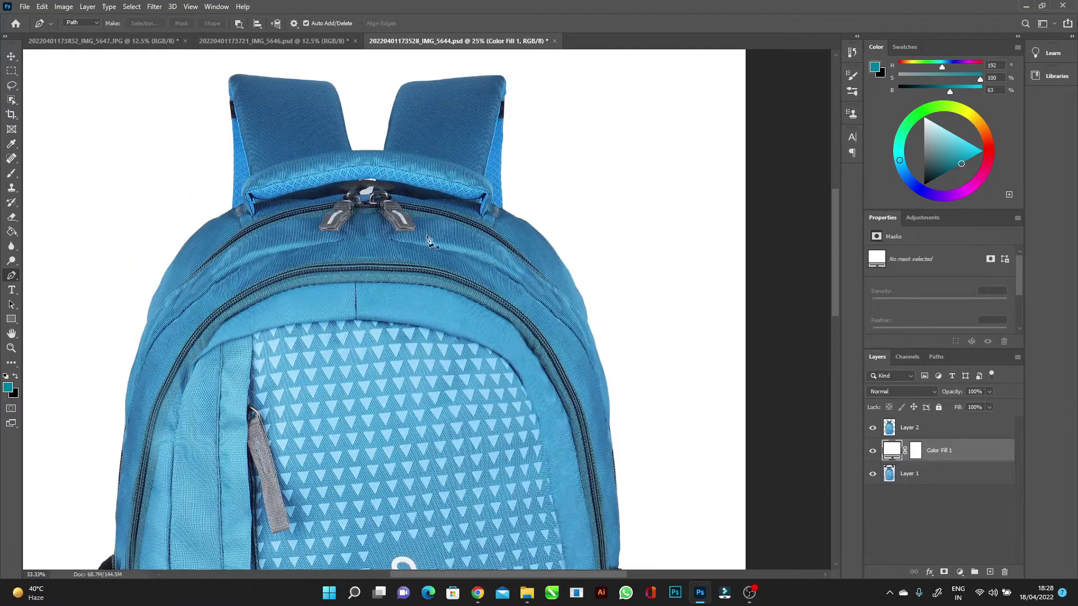
scroll(329, 266, "up", 2)
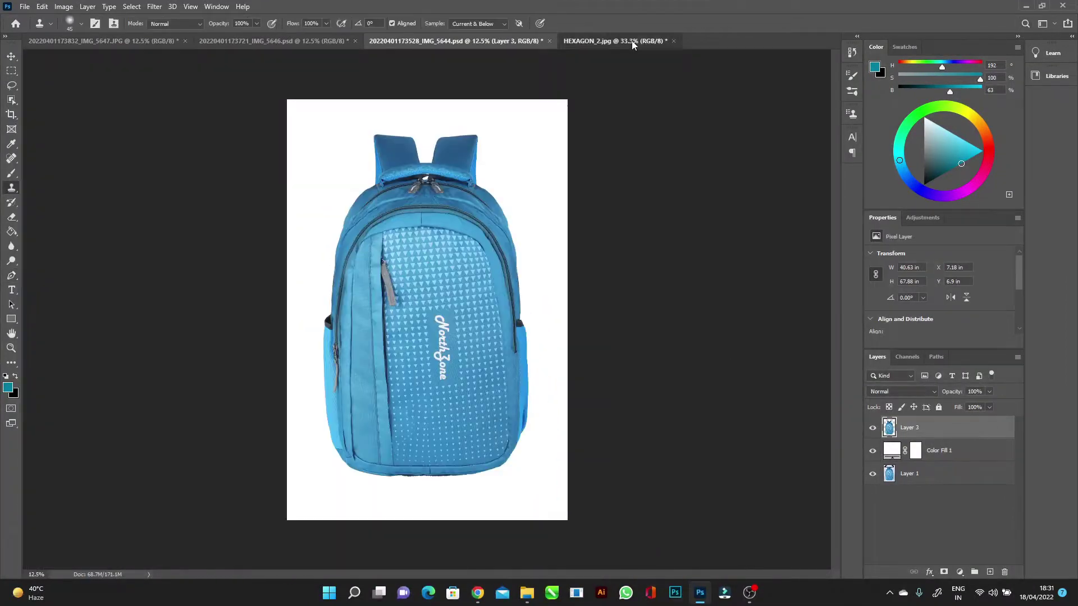
Position the scaled backpack on the podium and delete its contracted edge fringe
left_click_drag(433, 303, 432, 316)
key("Return")
key("ctrl+1")
left_click(132, 6)
left_click(49, 209)
key("Delete")
Add a layer above the Background and brush, then erase, a soft shadow beneath the bag
left_click(928, 454)
key("ctrl+shift+alt+n")
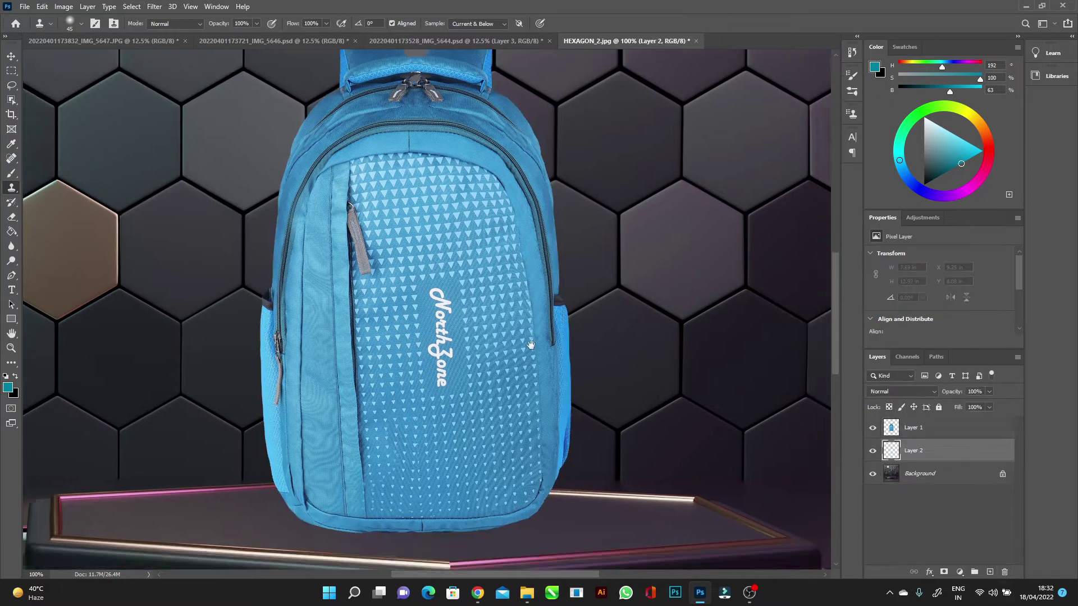
scroll(127, 514, "down", 3)
key("b")
scroll(741, 404, "up", 1)
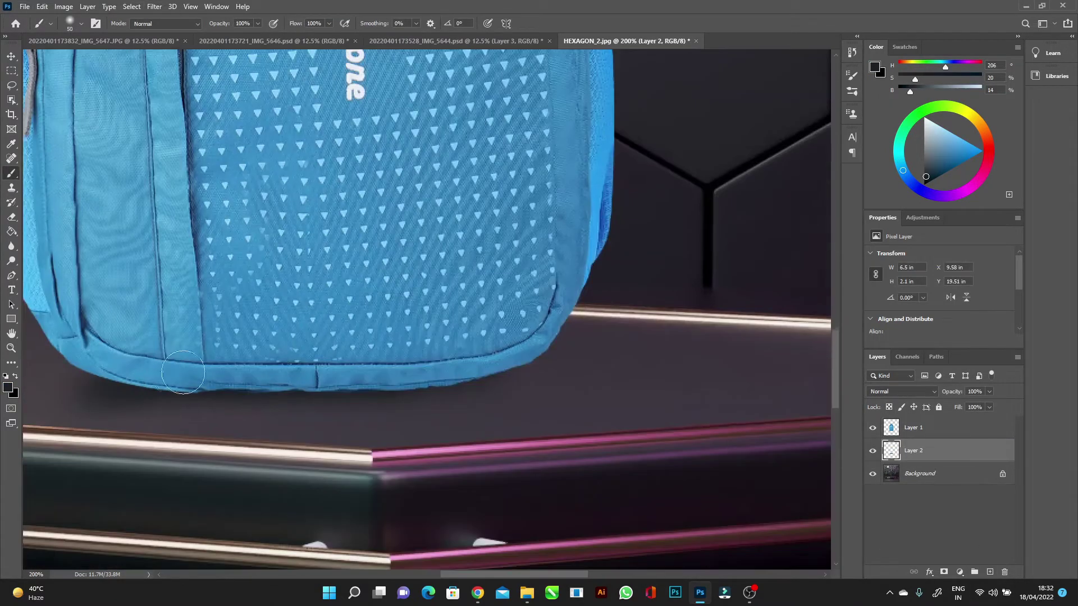
key("e")
key("bracketright")
key("bracketright")
key("bracketright")
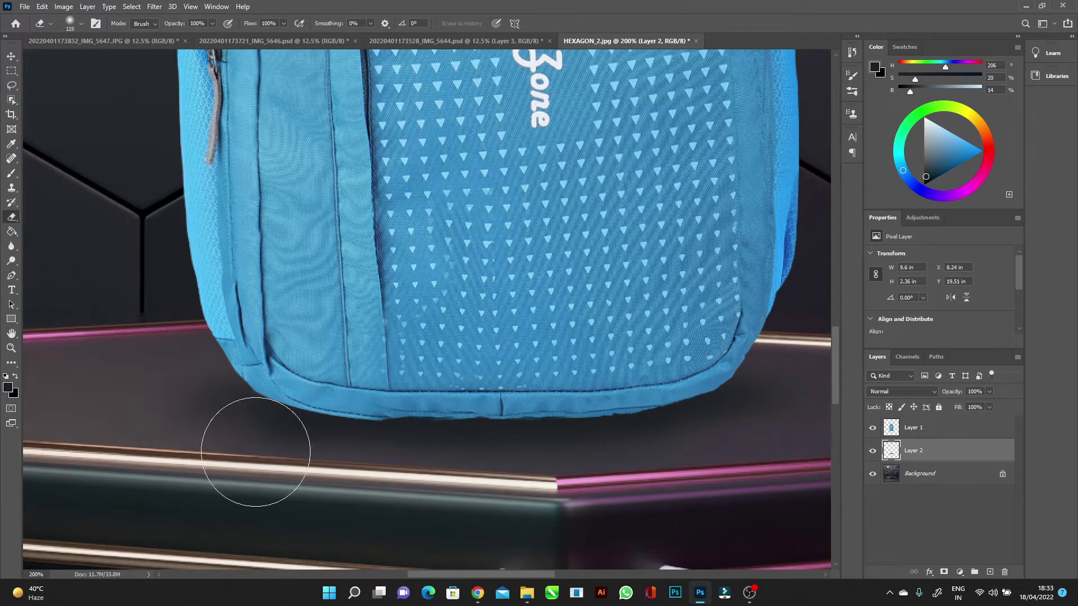
Add a new layer clipped to the backpack layer, Layer 1
key("alt+bracketright")
key("ctrl+shift+alt+n")
key("ctrl+alt+g")
scroll(181, 426, "right", 3)
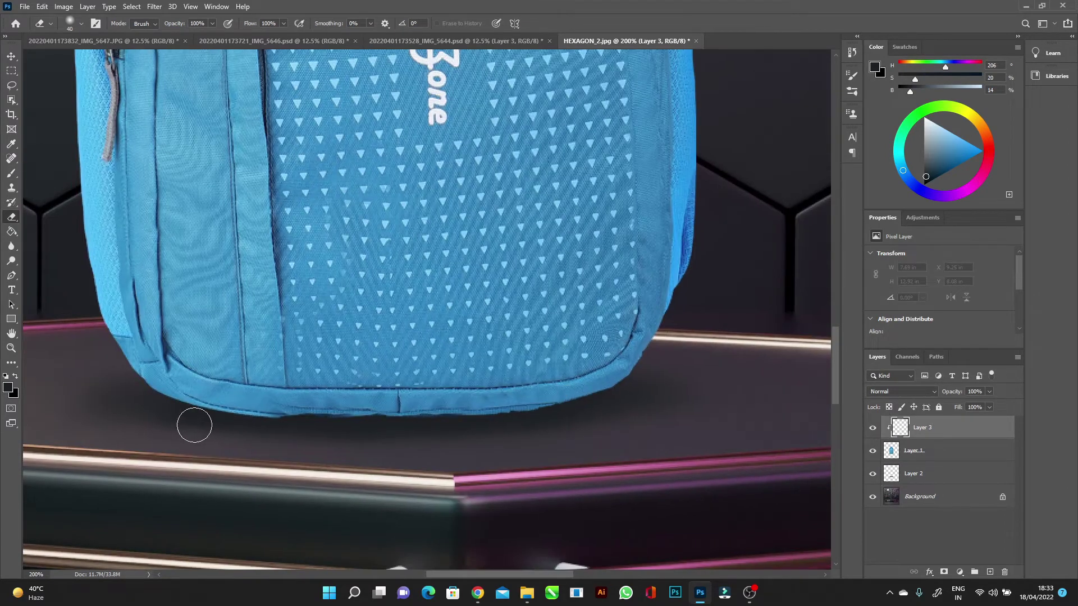
key("b")
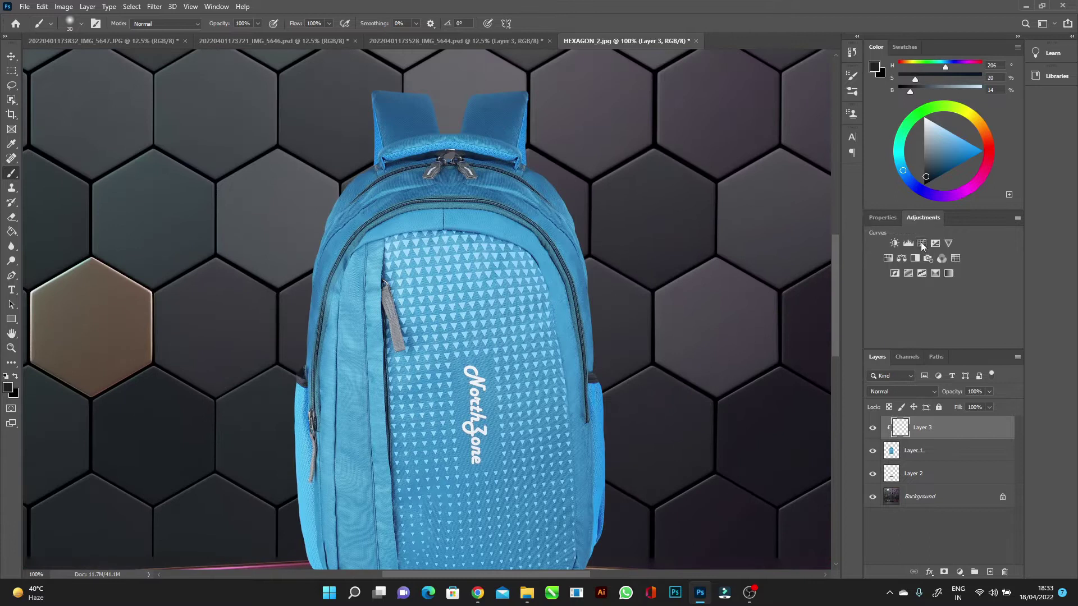
Nudge Color Balance toward yellow; brighten straps, top padding and front panel via the Exposure 1 mask
left_click_drag(925, 318, 922, 318)
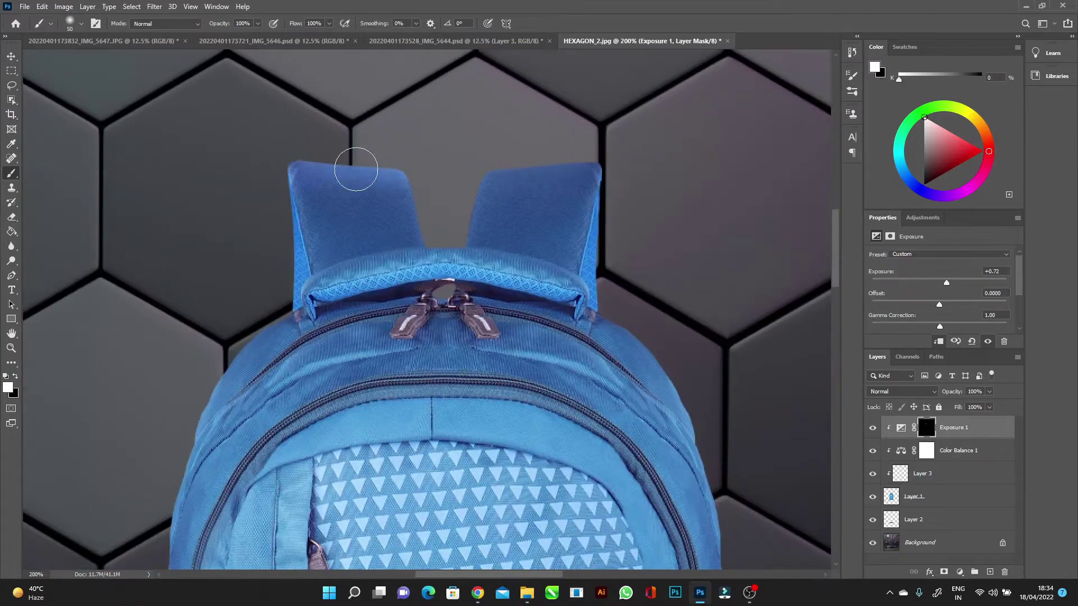
left_click_drag(356, 169, 558, 211)
key("bracketleft")
left_click_drag(315, 279, 581, 283)
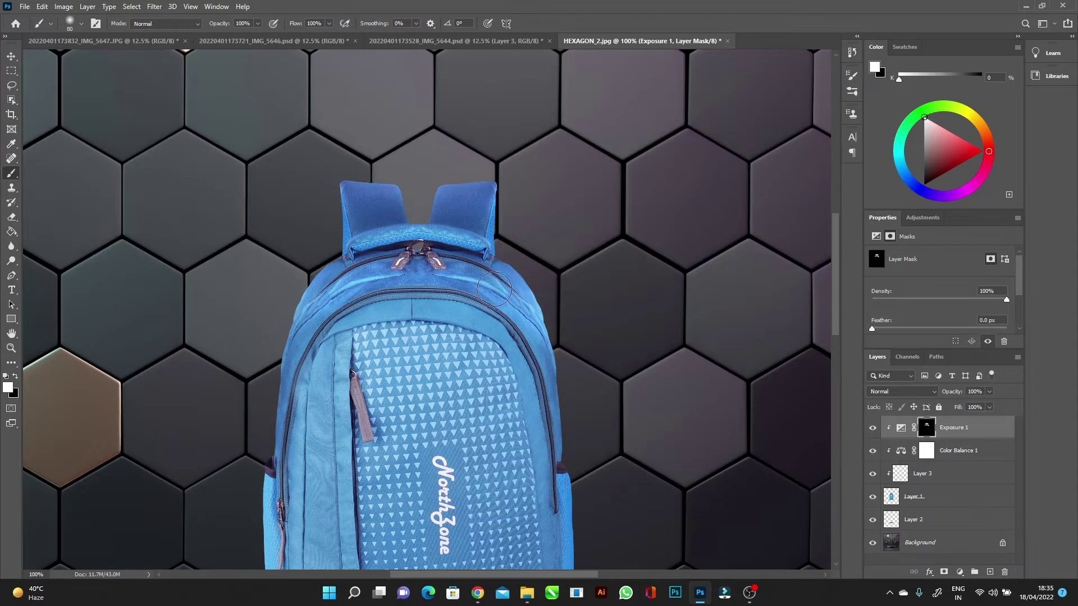
left_click_drag(494, 289, 415, 328)
key("bracketright")
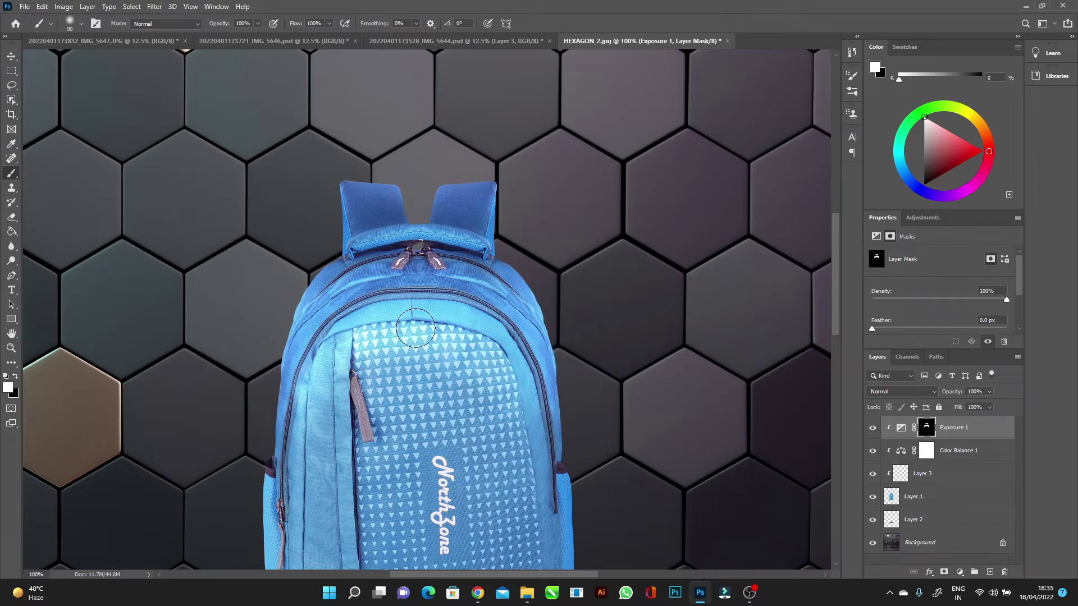
key("bracketright")
scroll(415, 328, "down", 1)
key("ctrl+plus")
Paint black on the Exposure 1 mask to tone down over-brightened parts
key("x")
key("bracketleft")
key("bracketleft")
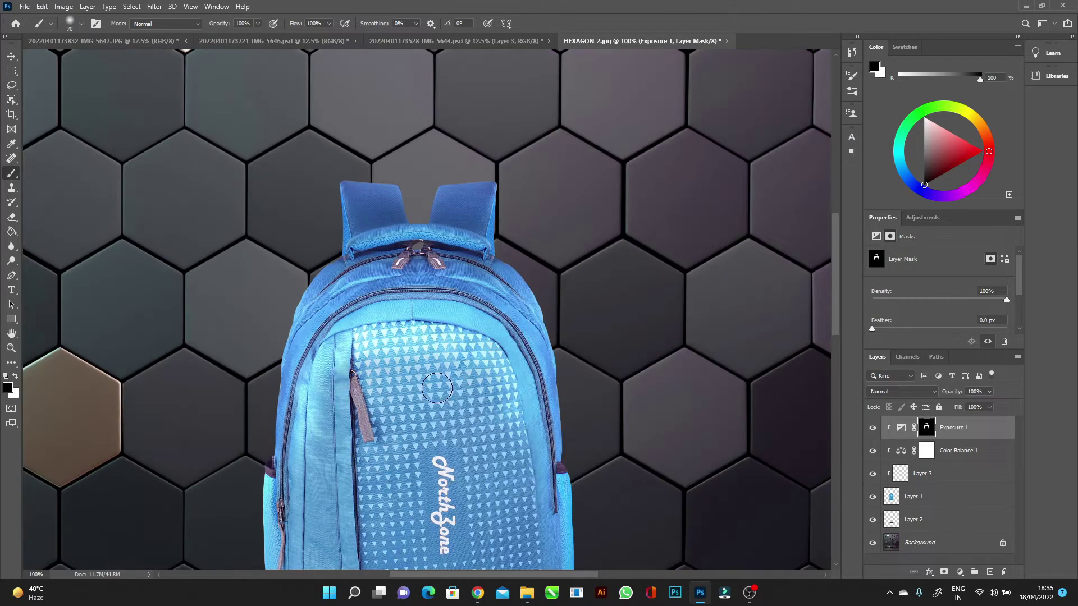
left_click_drag(477, 382, 315, 392)
scroll(496, 389, "up", 2)
key("ctrl+0")
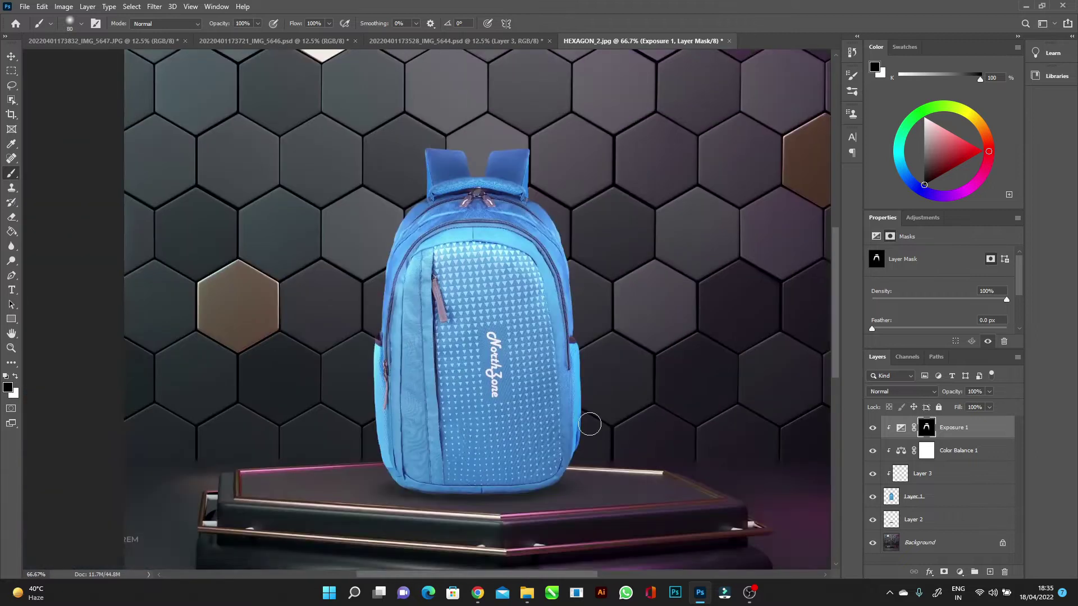
scroll(589, 421, "down", 1)
Create new Layer 4 and paint a large soft white glow at the canvas top
key("ctrl+shift+alt+n")
key("x")
scroll(640, 317, "up", 1)
key("bracketright")
key("bracketright")
key("bracketright")
mouse_move(498, 101)
left_mouse_down()
mouse_move(397, 124)
mouse_move(445, 96)
mouse_move(421, 61)
mouse_move(703, 304)
left_mouse_up()
Paint more soft white light down the hexagon wall and close IMG_5644
left_click(902, 391)
key("Escape")
key("ctrl+w")
mouse_move(505, 181)
left_mouse_down()
mouse_move(494, 314)
mouse_move(344, 384)
left_mouse_up()
Erase the glow into faint streaked rays with a 175 px eraser
key("e")
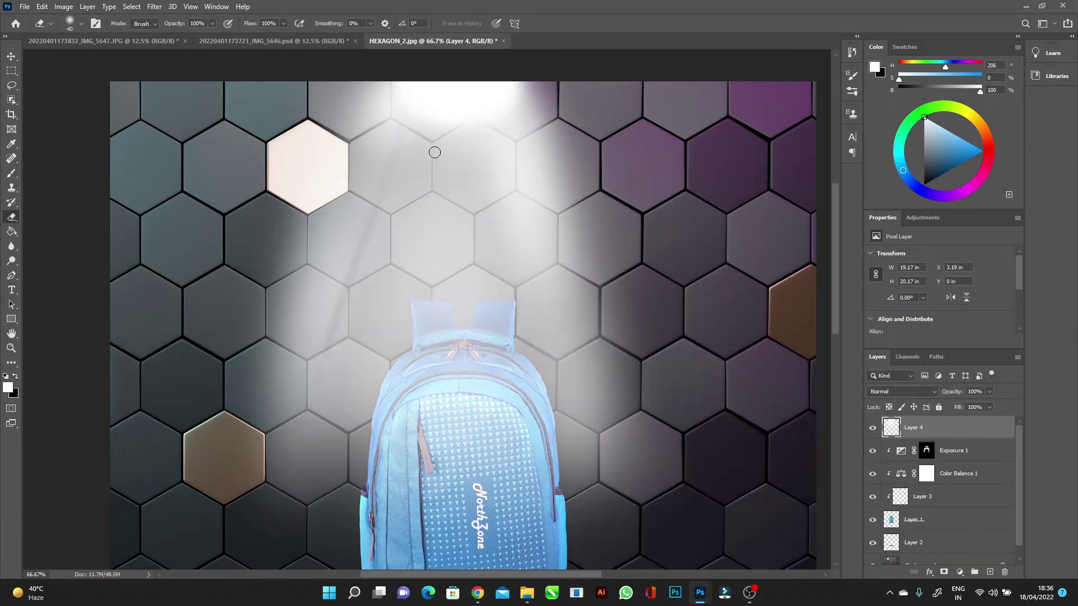
key("bracketright")
key("bracketright")
key("bracketright")
mouse_move(450, 145)
left_mouse_down()
mouse_move(452, 77)
mouse_move(348, 117)
left_mouse_up()
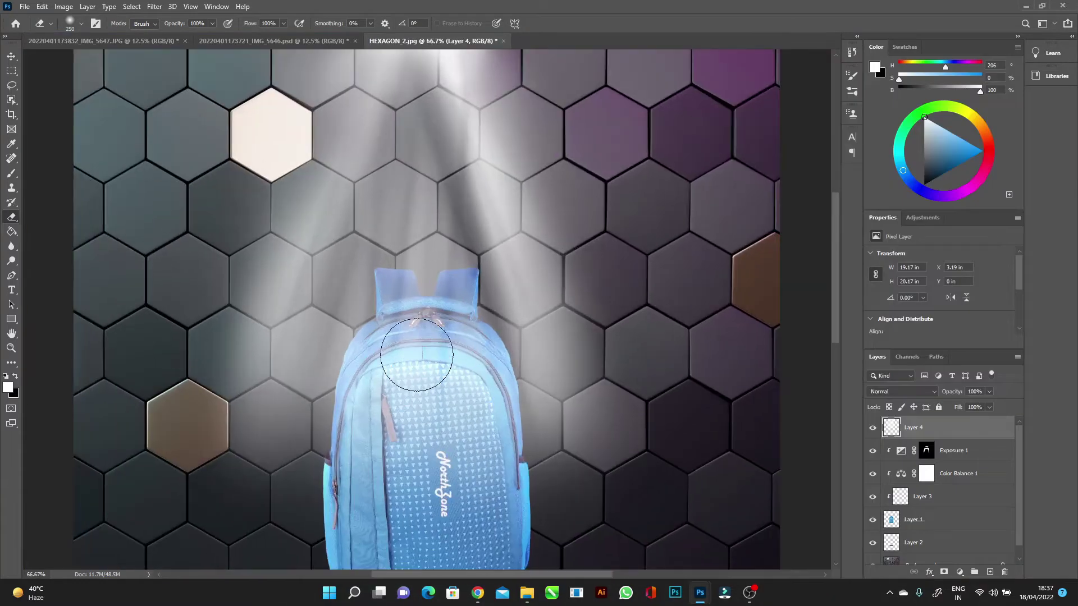
key("bracketleft")
key("bracketleft")
key("ctrl+plus")
key("ctrl+minus")
key("bracketright")
key("bracketright")
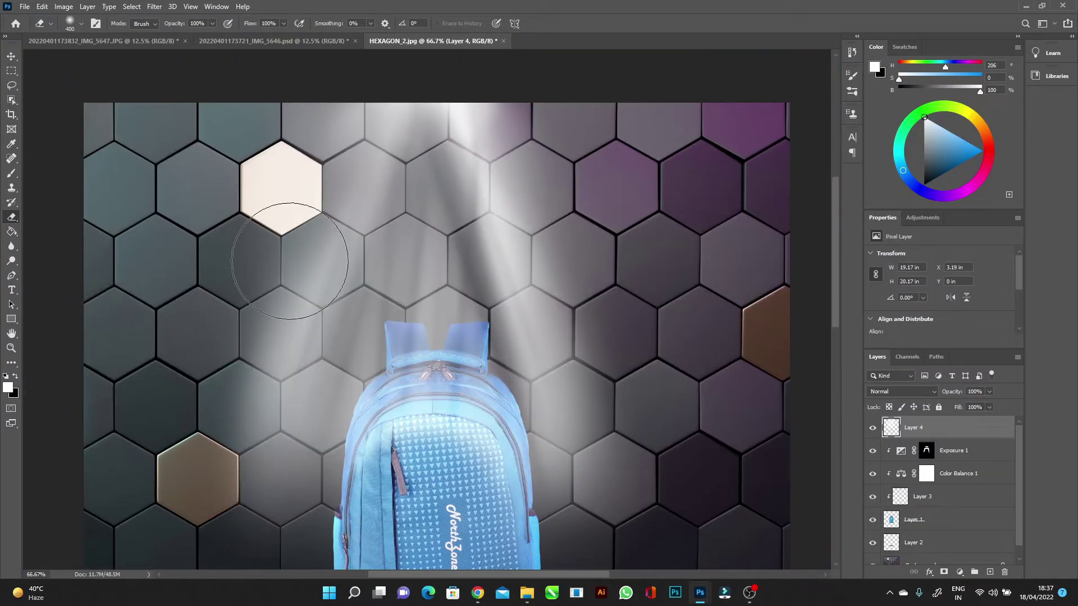
left_click_drag(422, 173, 347, 236)
key("bracketleft")
key("bracketleft")
key("bracketleft")
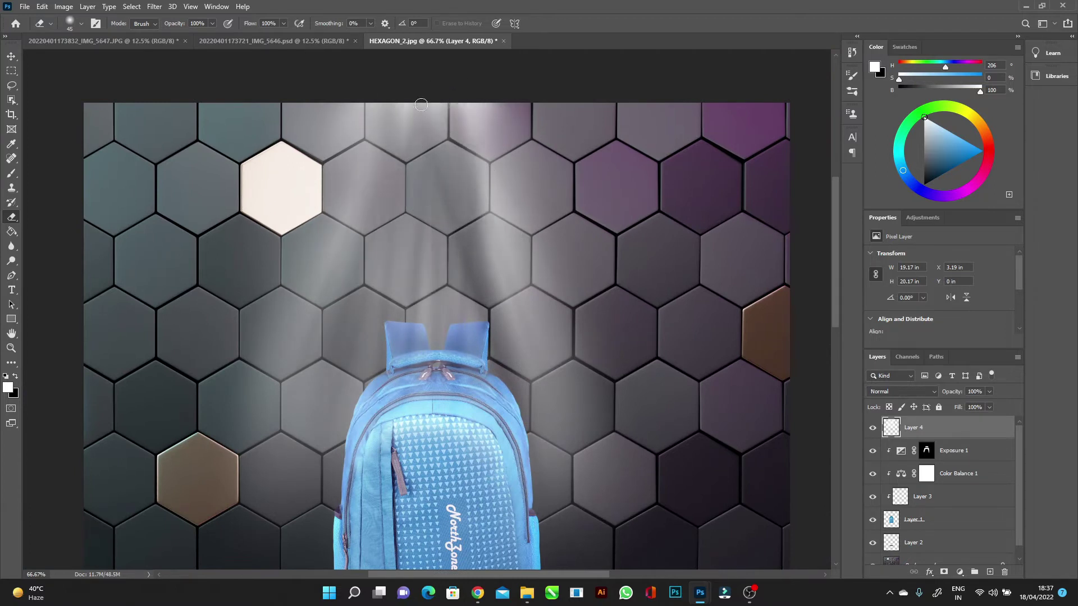
key("ctrl+minus")
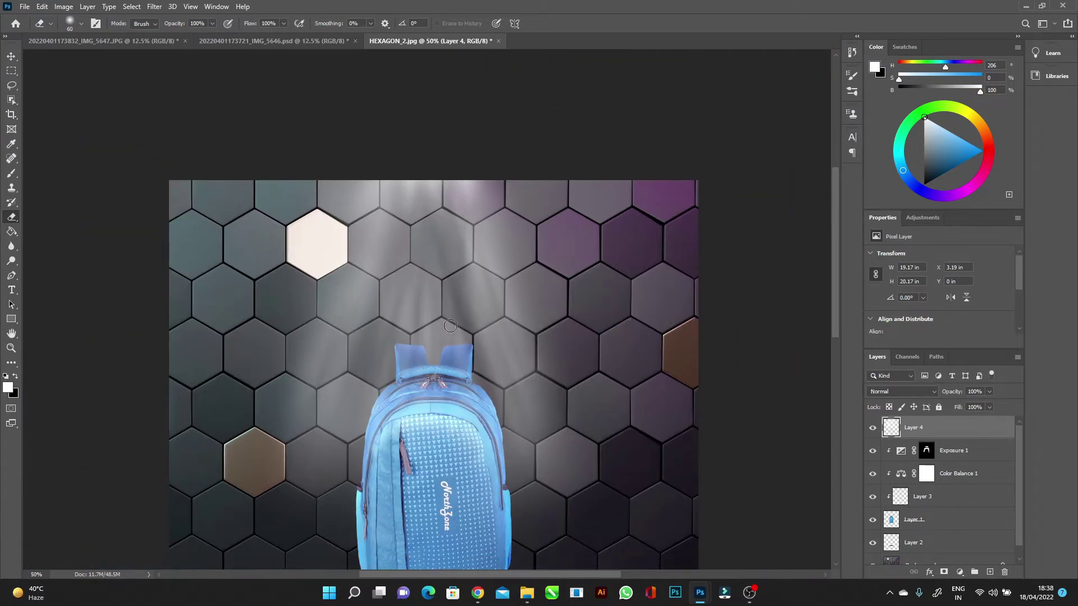
Raise the new Exposure adjustment to +0.50, invert its mask and paint white over the straps
key("b")
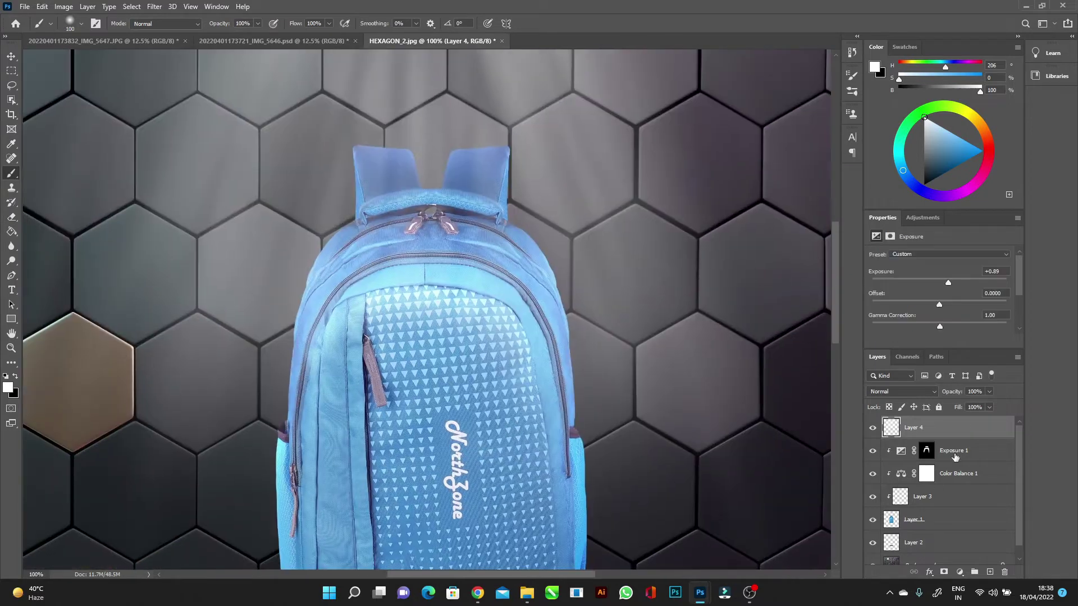
left_click_drag(938, 284, 944, 285)
key("ctrl+i")
key("x")
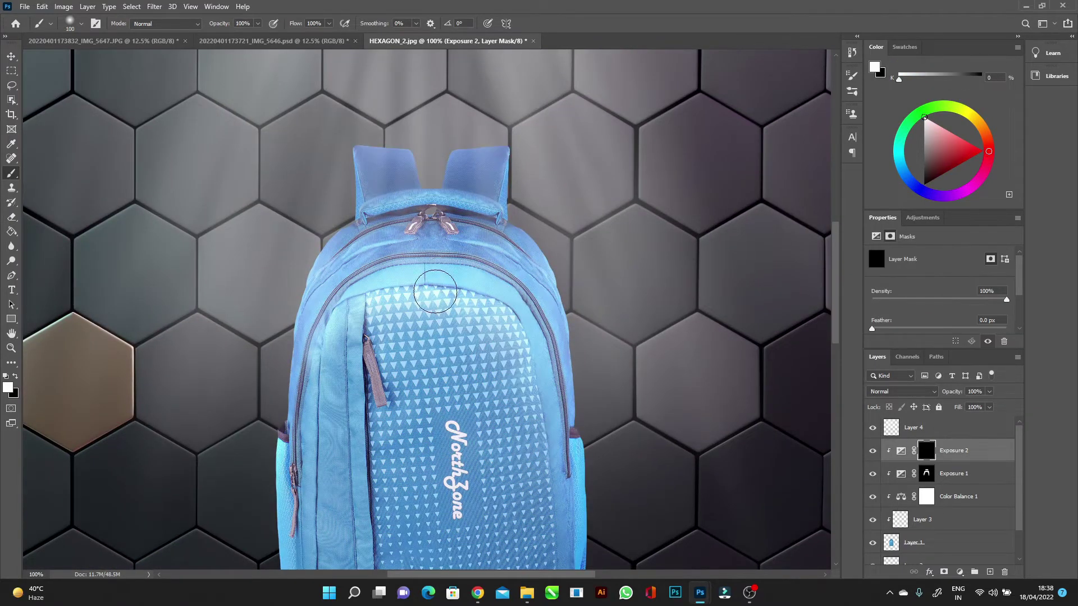
left_click_drag(368, 143, 482, 163)
Reduce the Exposure 2 adjustment's opacity to 54%
key("ctrl+minus")
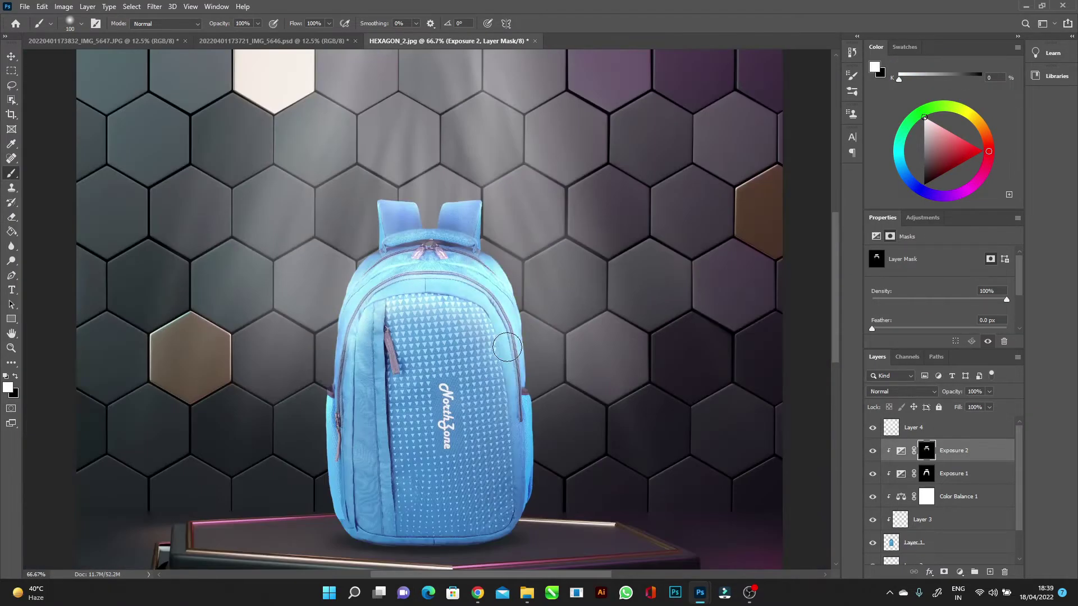
key("ctrl+plus")
key("bracketleft")
key("bracketleft")
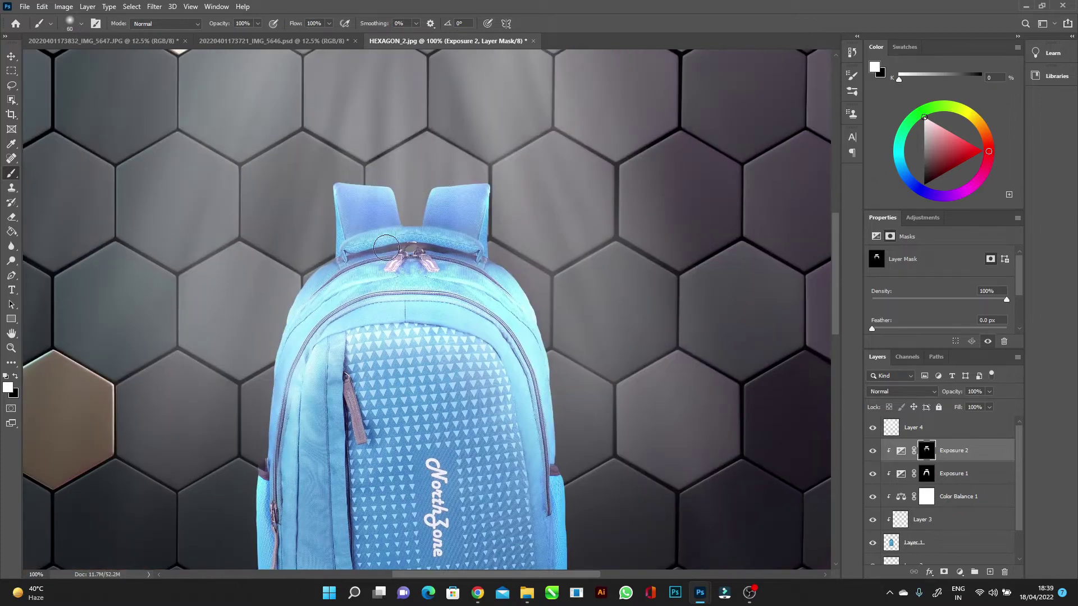
key("5")
key("4")
Select Layer 4 and set the brush to 70 for more rays
key("ctrl+minus")
key("ctrl+minus")
key("ctrl+minus")
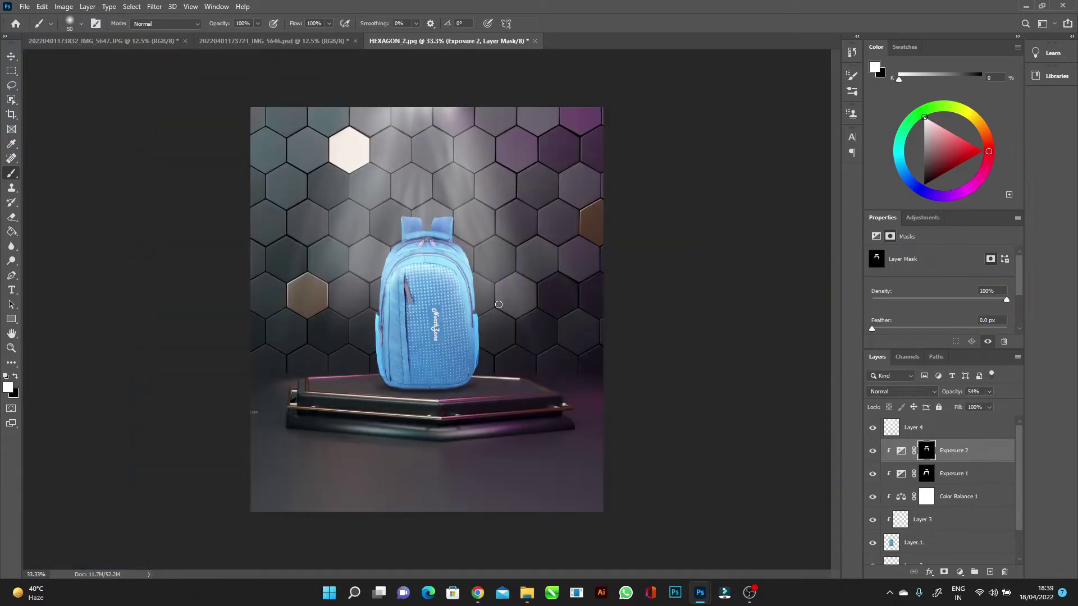
key("ctrl+plus")
key("ctrl+plus")
key("ctrl+plus")
key("alt+bracketleft")
key("alt+bracketright")
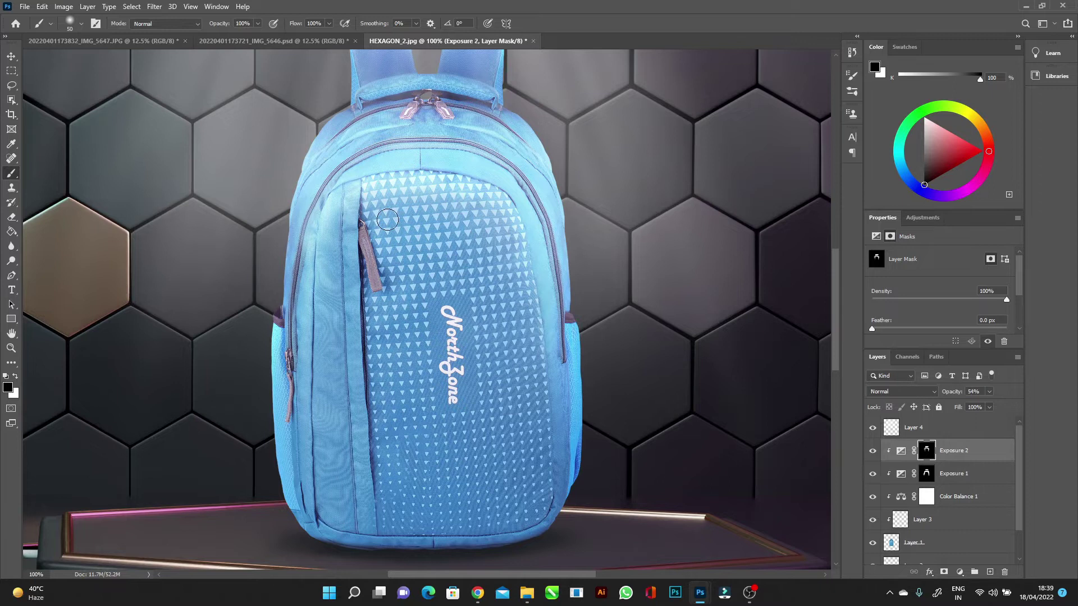
key("bracketright")
key("bracketright")
key("ctrl+minus")
key("alt+bracketright")
Paint soft white rays over the upper-centre hexagons with a 200 px white brush
key("x")
key("bracketright")
key("bracketright")
key("bracketright")
mouse_move(481, 84)
left_mouse_down()
mouse_move(511, 90)
mouse_move(506, 118)
mouse_move(559, 128)
left_mouse_up()
Erase parts of the rays with an 80 px eraser to thin the streaks
key("e")
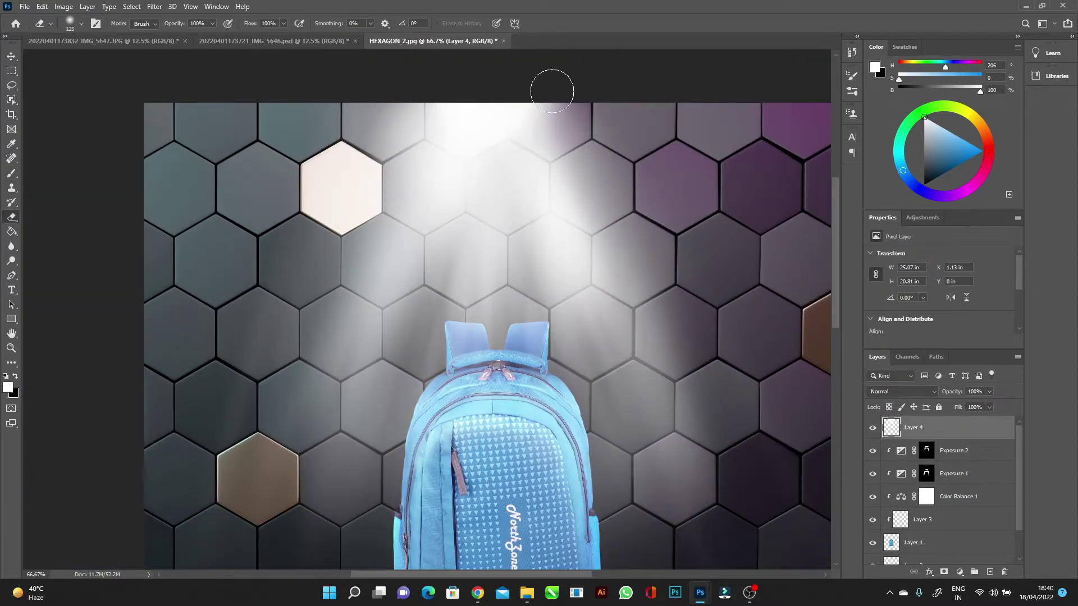
left_click_drag(551, 89, 353, 146)
key("bracketleft")
key("bracketleft")
key("bracketleft")
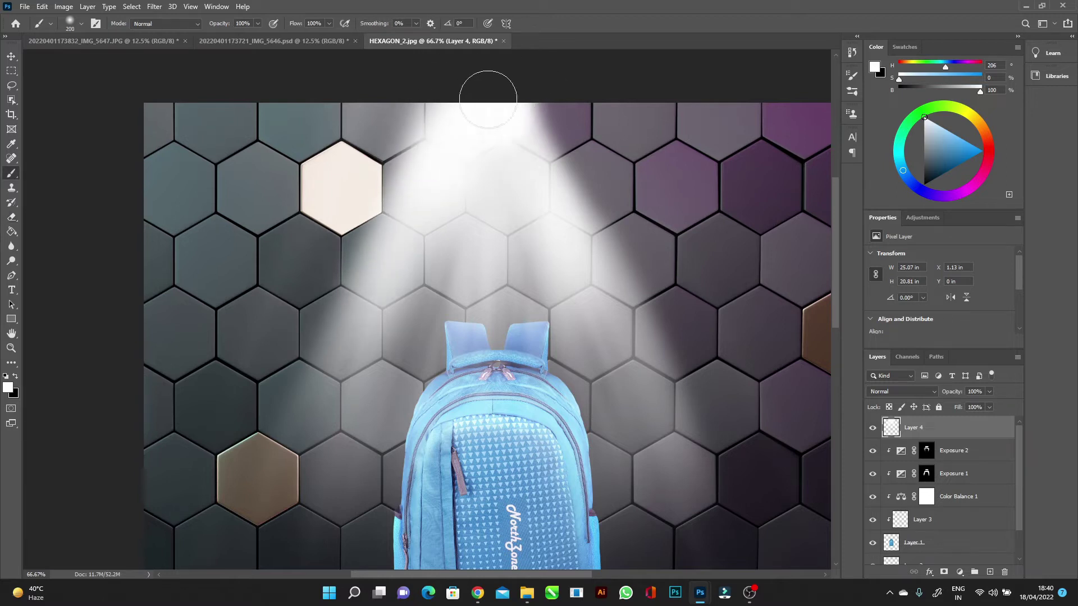
left_click_drag(488, 96, 471, 158)
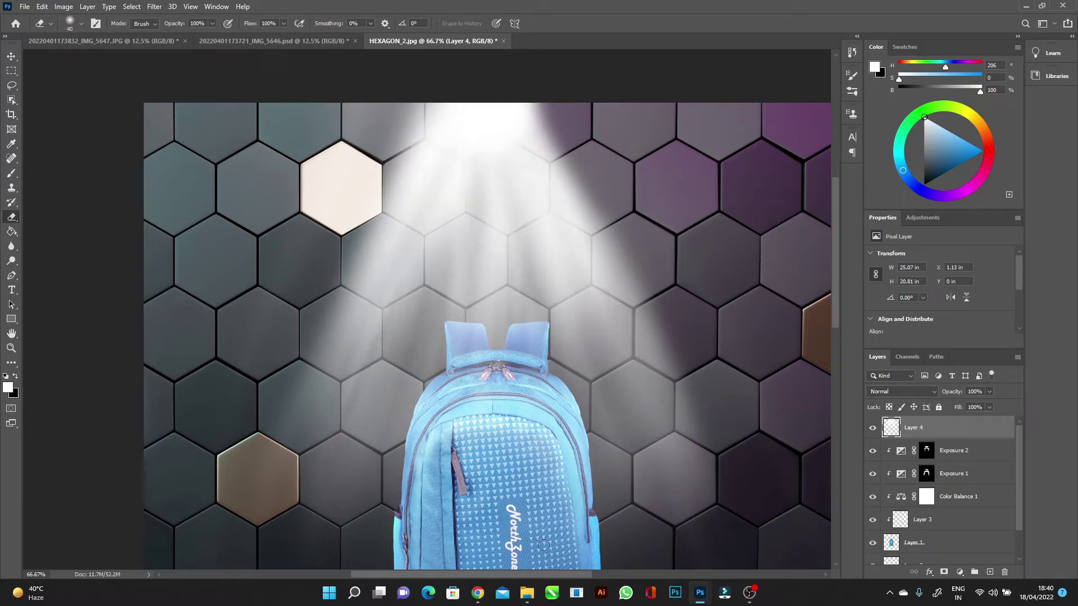
left_click_drag(601, 449, 572, 239)
key("ctrl+minus")
key("ctrl+minus")
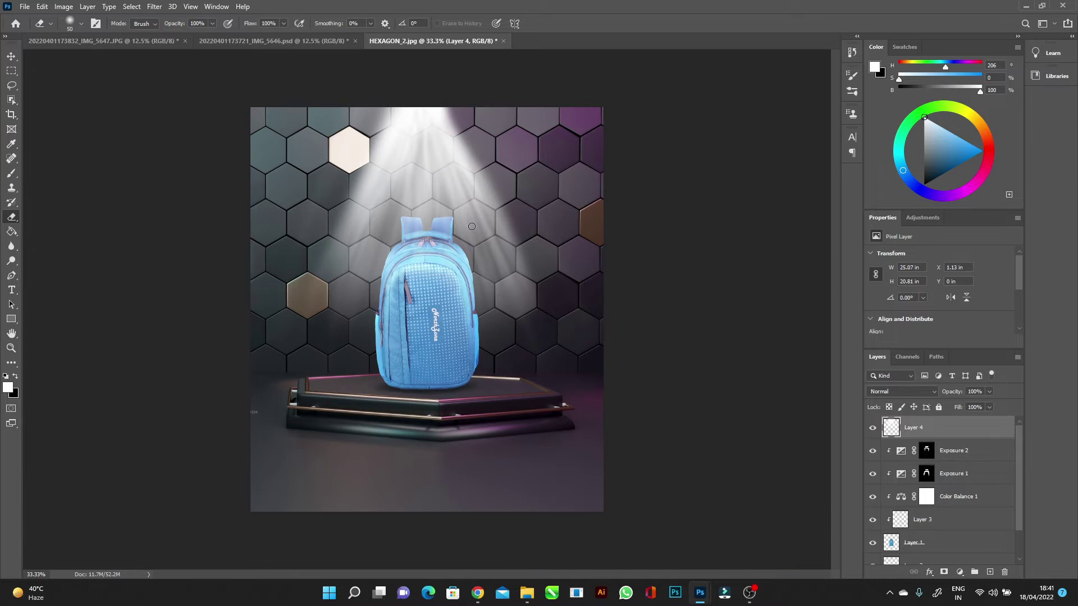
Paint extra light rays streaming down beside the backpack
key("b")
left_click_drag(505, 202, 511, 416)
key("bracketleft")
key("bracketleft")
key("bracketleft")
key("ctrl+plus")
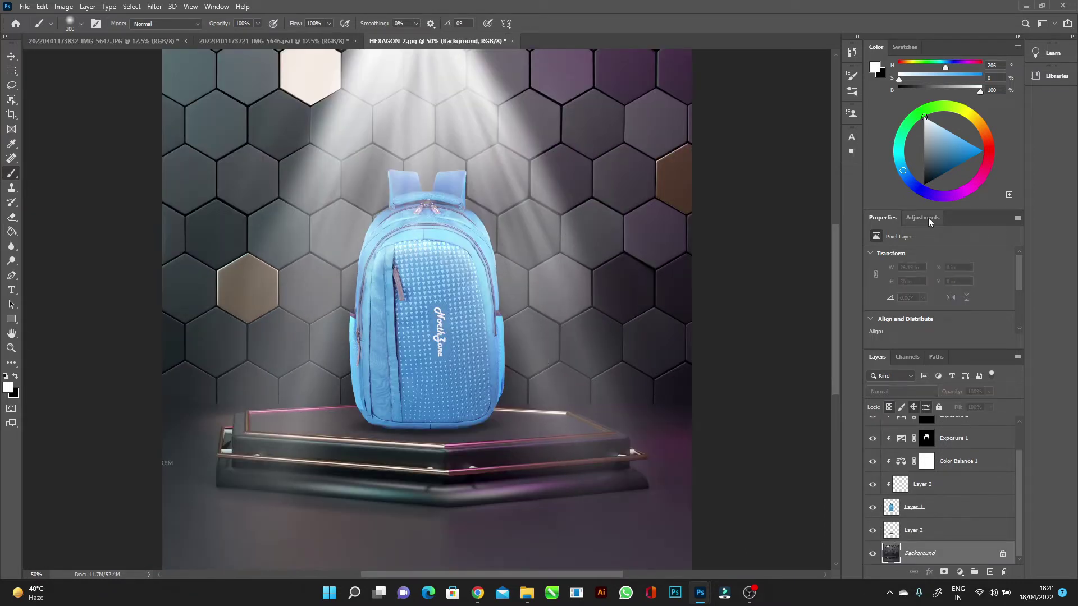
Set Exposure 3 to +2.89, clip it to the layer below, and invert its mask to black
left_click_drag(939, 283, 968, 282)
left_click(939, 341)
key("ctrl+i")
scroll(393, 280, "down", 5)
Paint a soft white light streak on the floor with a 150 brush
key("x")
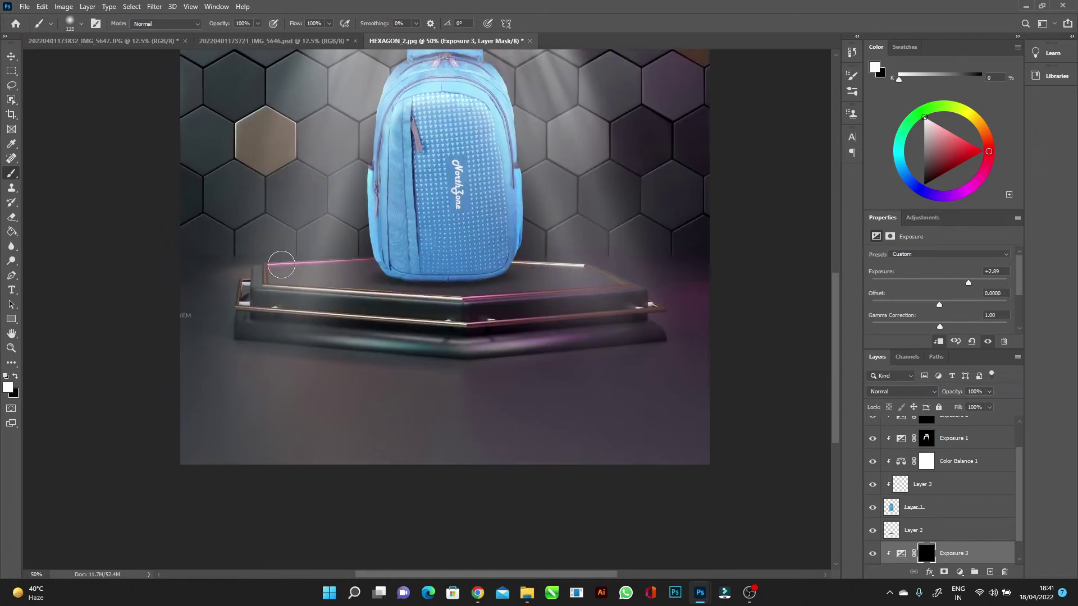
key("bracketright")
key("bracketright")
key("bracketright")
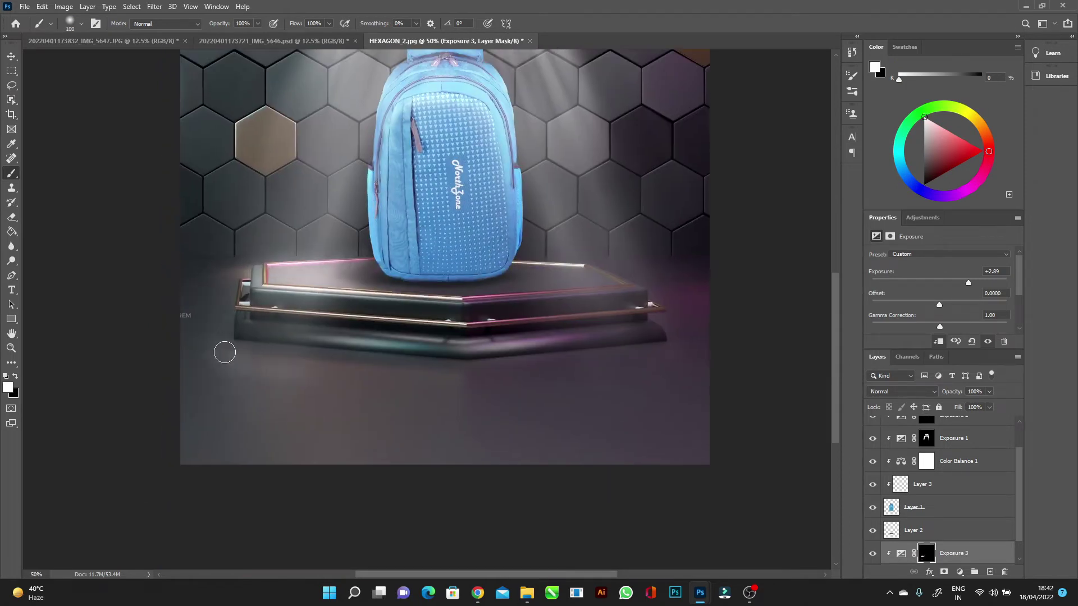
left_click_drag(225, 351, 202, 443)
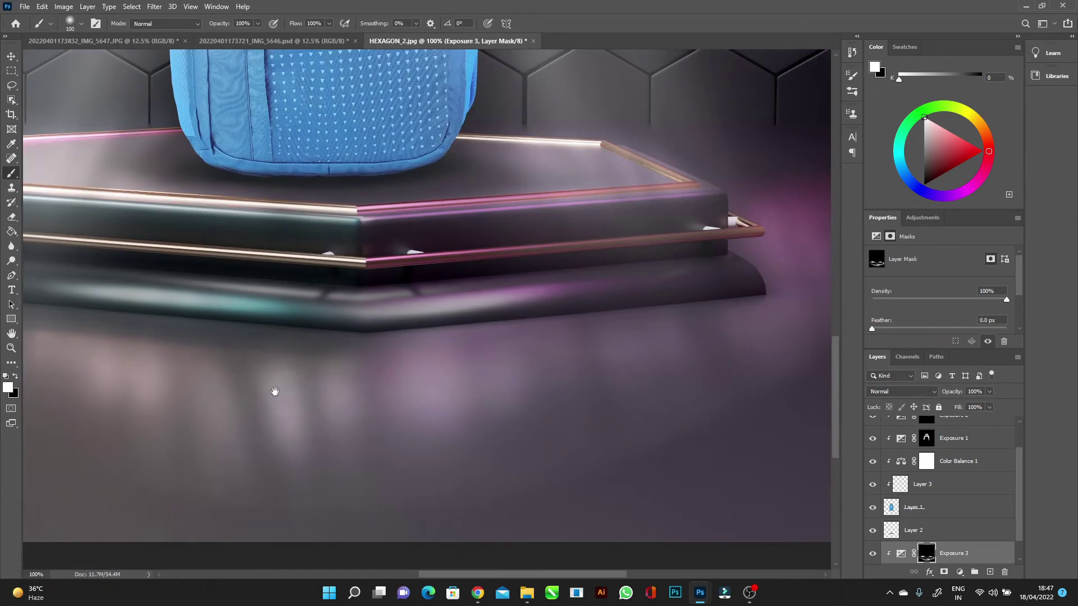
scroll(255, 314, "left", 5)
scroll(256, 314, "up", 3)
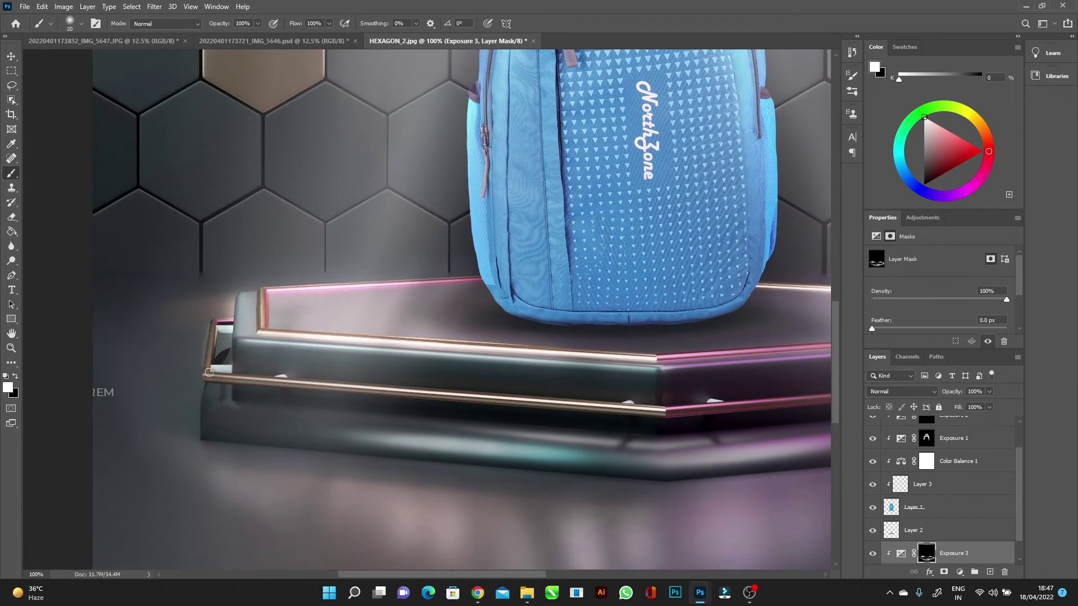
key("ctrl+minus")
key("x")
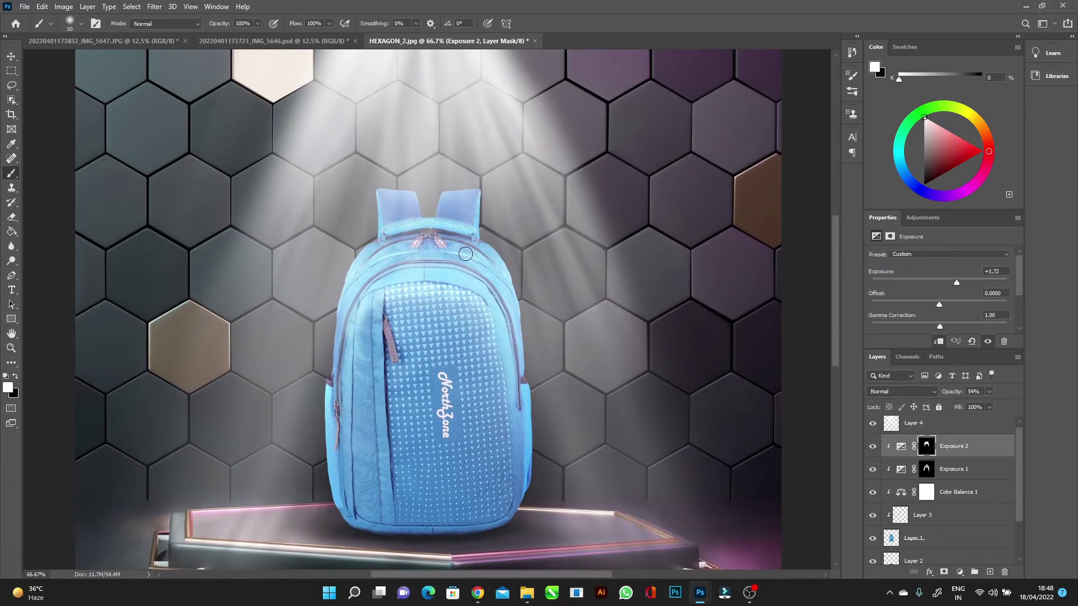
Invert the new exposure mask and paint a first darkening stroke over the backpack
left_click_drag(956, 282, 924, 282)
key("ctrl+i")
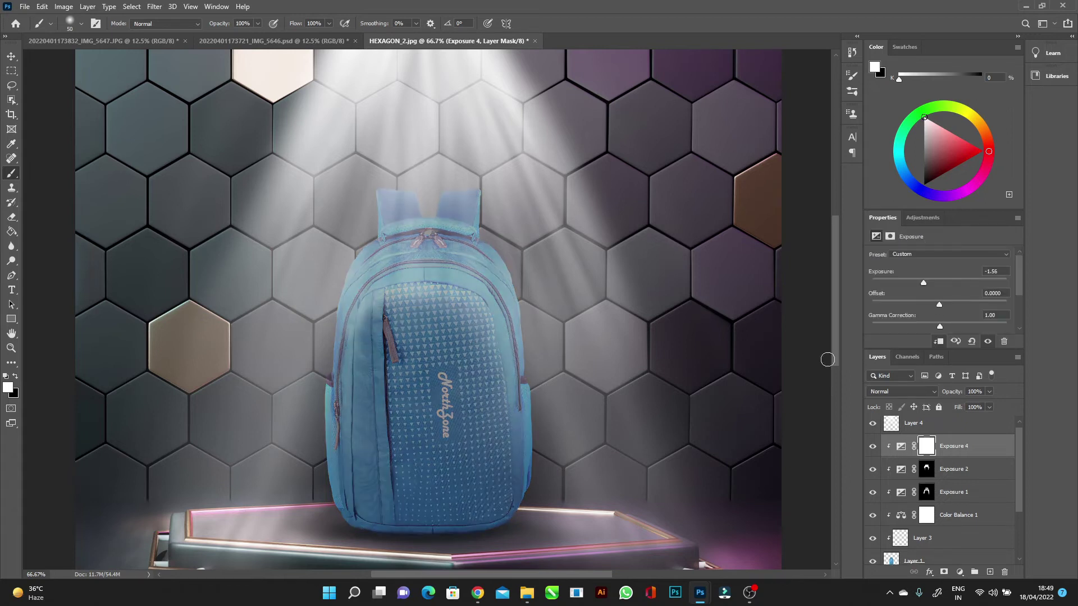
scroll(463, 415, "down", 5)
key("bracketright")
key("bracketright")
key("bracketright")
left_click_drag(365, 336, 435, 211)
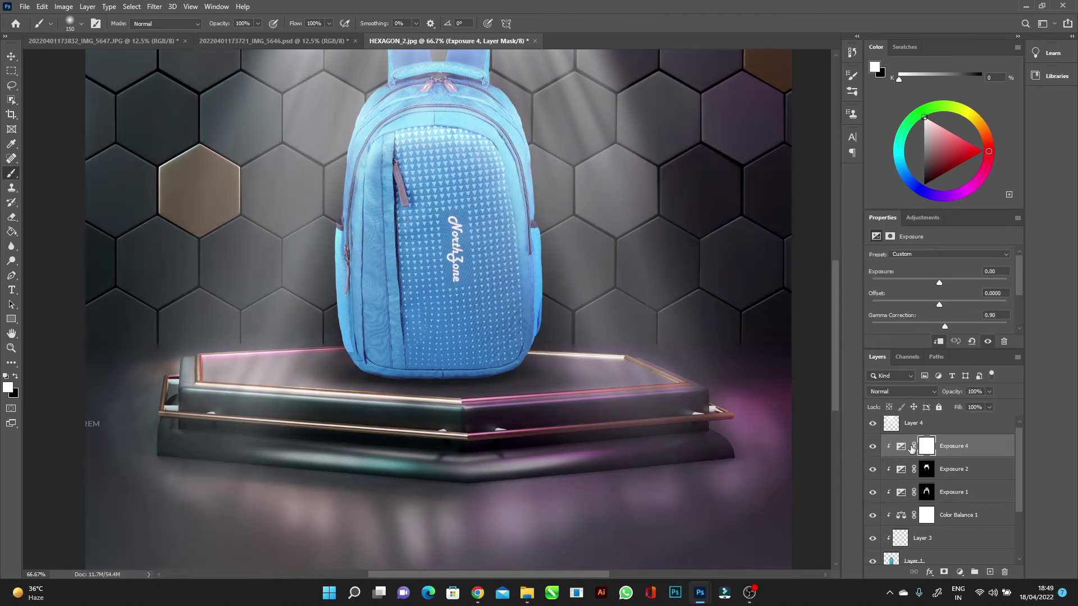
Set Exposure -0.50 and Gamma 0.60, reset the mask, and paint over the lower backpack
left_click_drag(945, 326, 960, 326)
left_click_drag(939, 282, 934, 282)
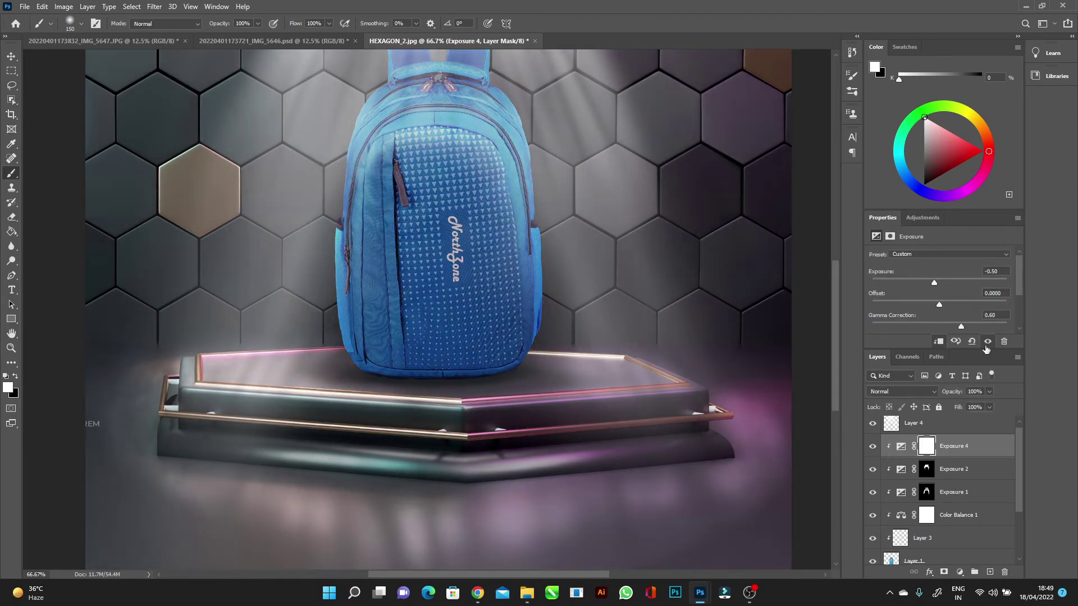
key("ctrl+i")
left_click_drag(376, 384, 487, 402)
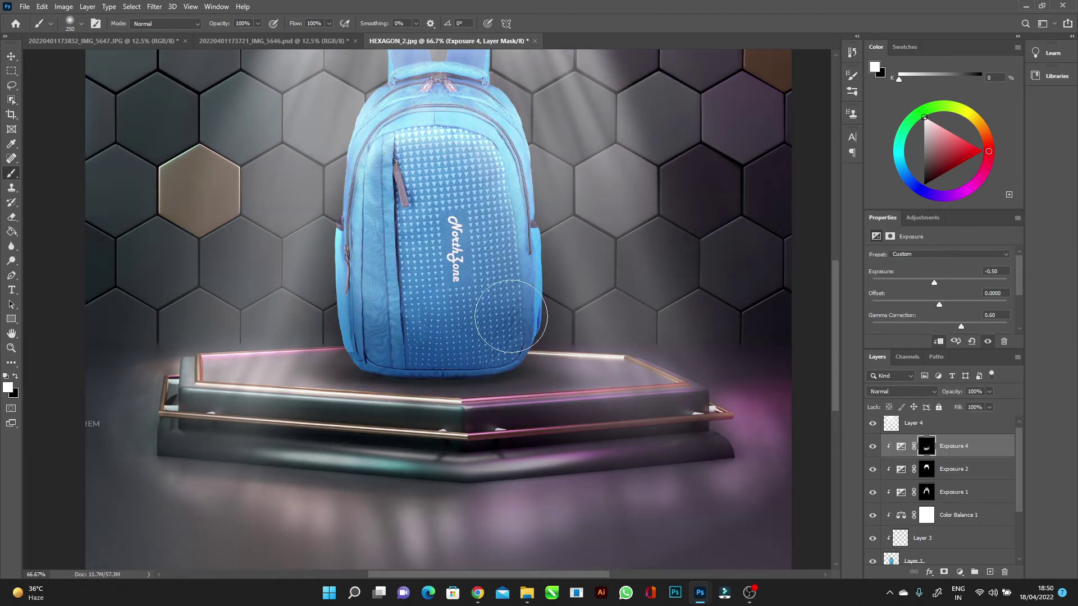
key("bracketright")
key("bracketleft")
key("bracketleft")
key("bracketleft")
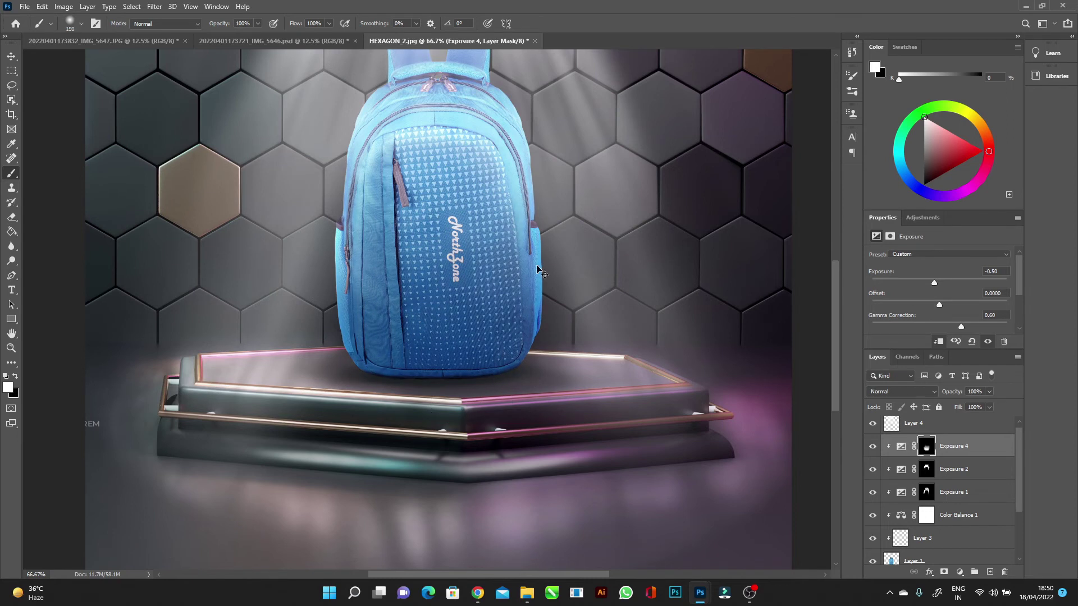
Paint black with a 50 brush to restore brightness on the bag's left edge
key("ctrl+plus")
key("bracketleft")
key("bracketleft")
key("bracketleft")
key("x")
left_click_drag(311, 133, 318, 314)
key("x")
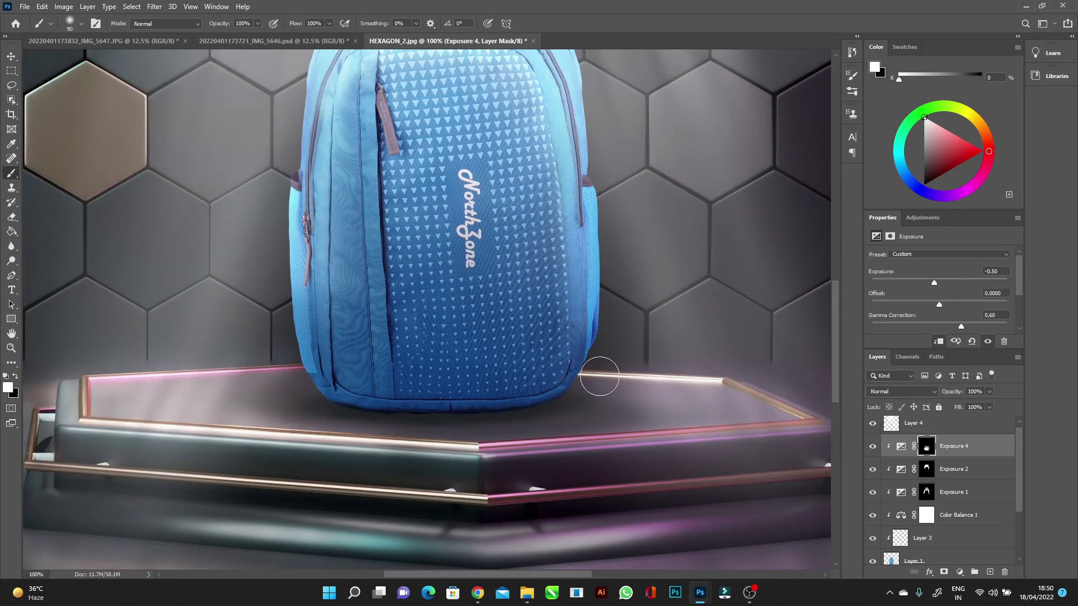
key("ctrl+minus")
key("ctrl+minus")
key("bracketright")
key("bracketright")
key("bracketright")
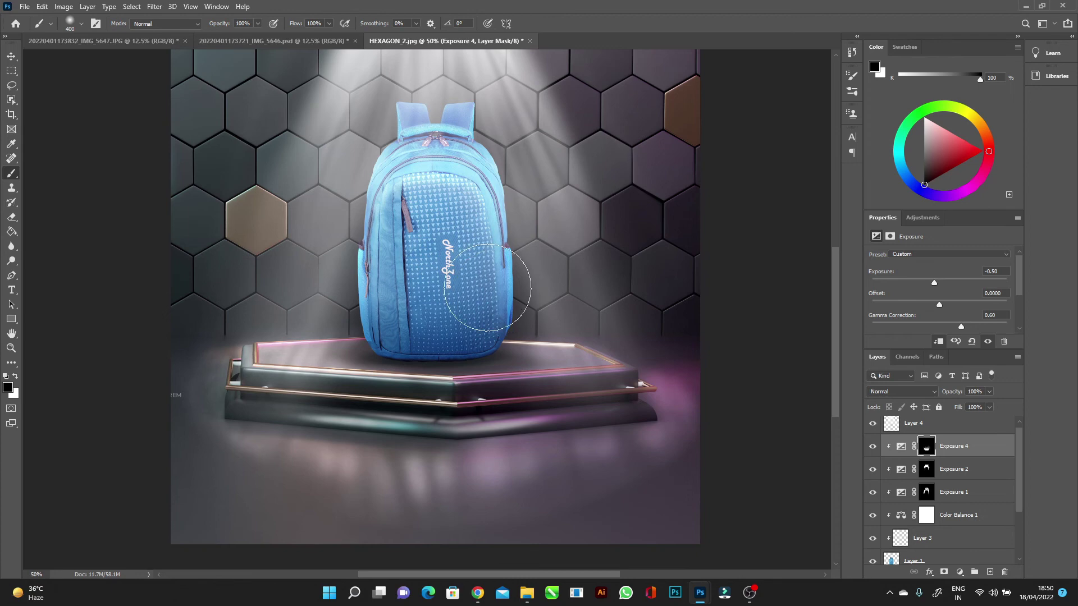